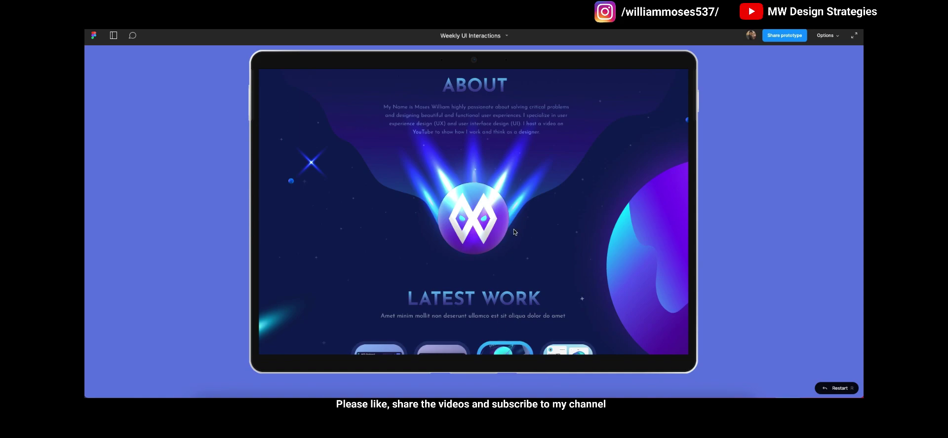
- Scroll up and down through the space-themed Design Strategies prototype preview
scroll(522, 230, "down", 5)
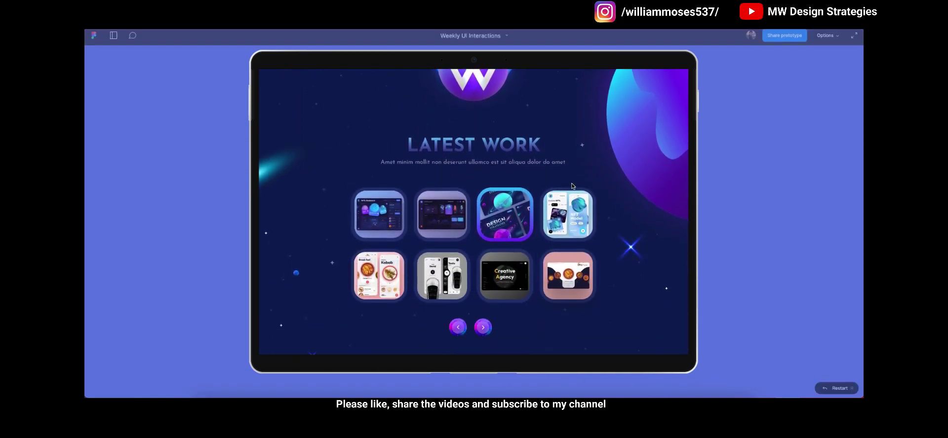
scroll(598, 262, "down", 4)
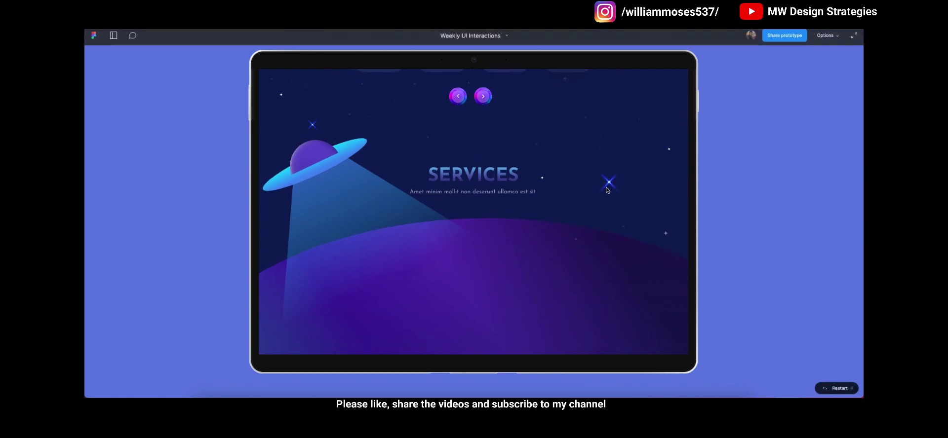
scroll(598, 318, "up", 4)
scroll(596, 273, "down", 4)
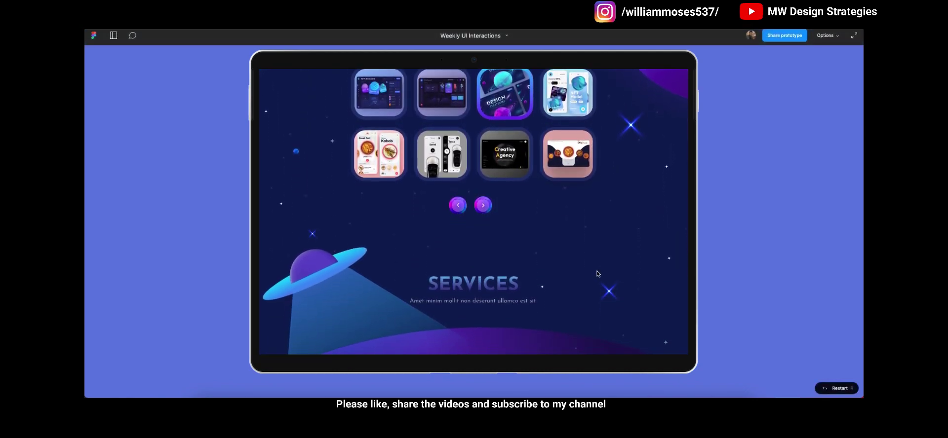
scroll(598, 274, "up", 8)
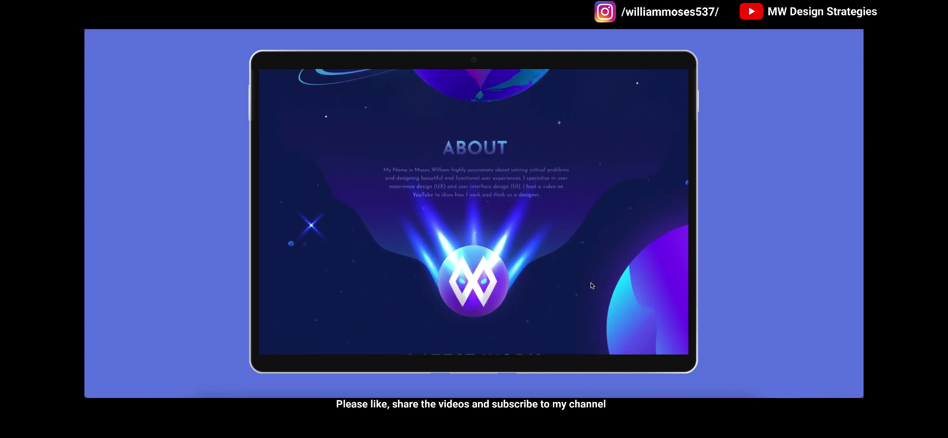
scroll(589, 217, "down", 8)
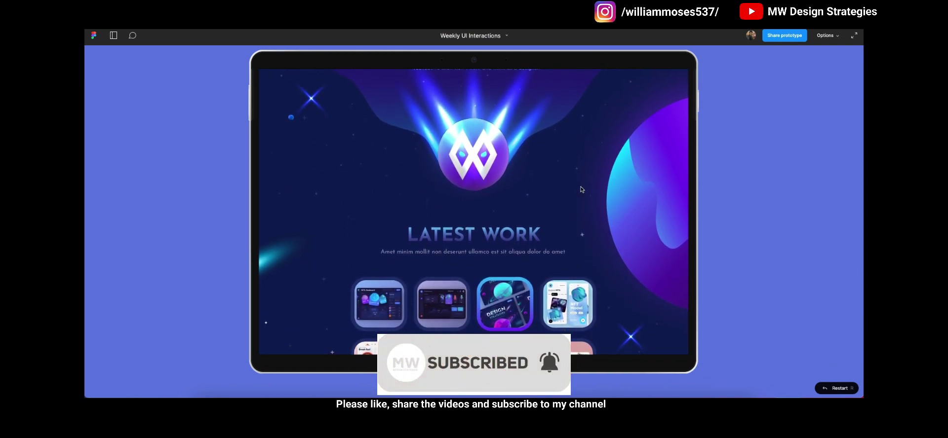
scroll(575, 168, "down", 2)
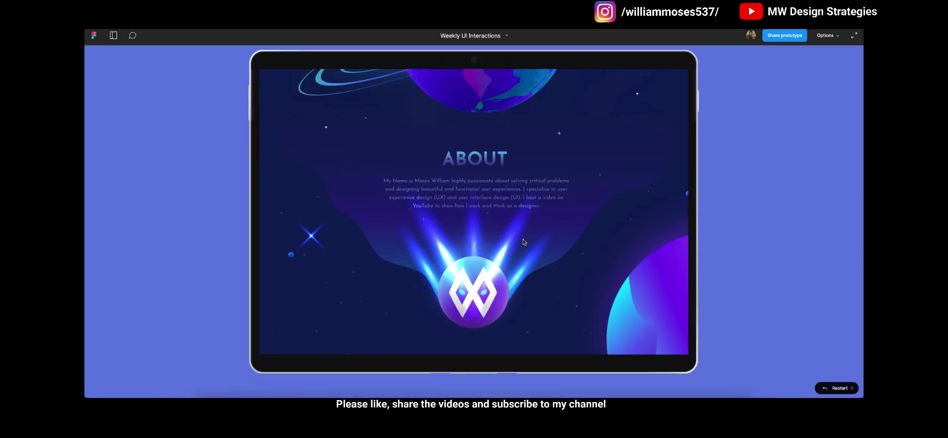
scroll(525, 252, "down", 5)
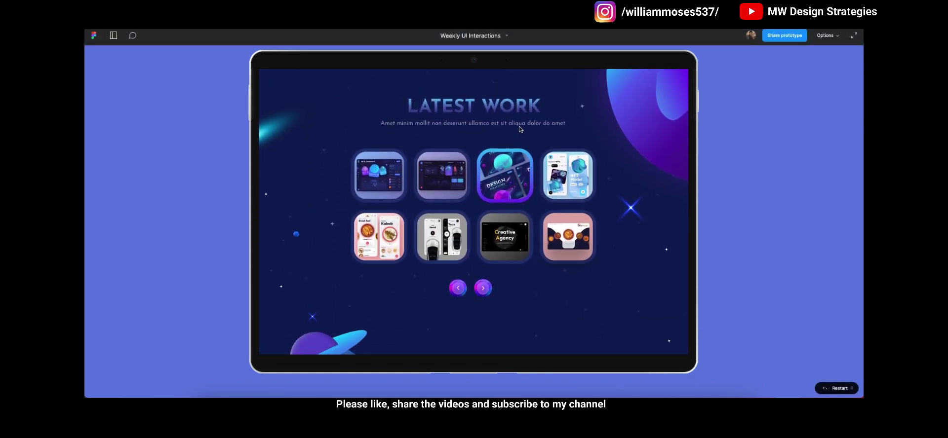
scroll(530, 216, "up", 4)
scroll(530, 217, "up", 5)
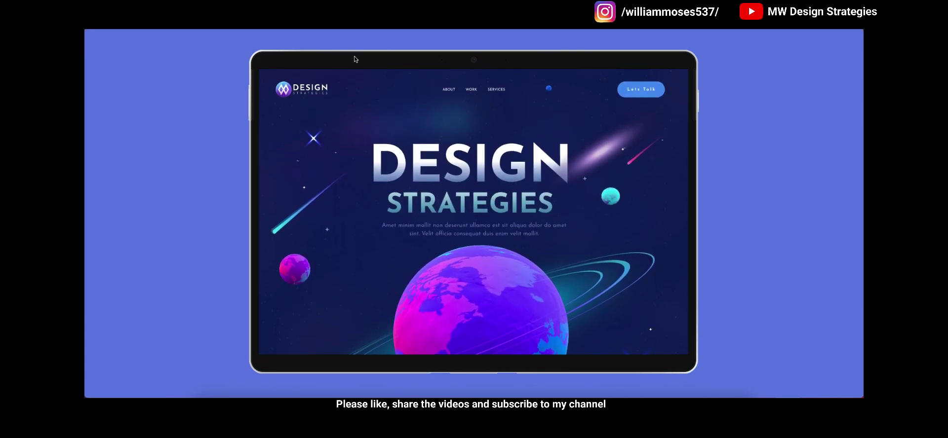
scroll(491, 213, "down", 2)
scroll(503, 207, "up", 2)
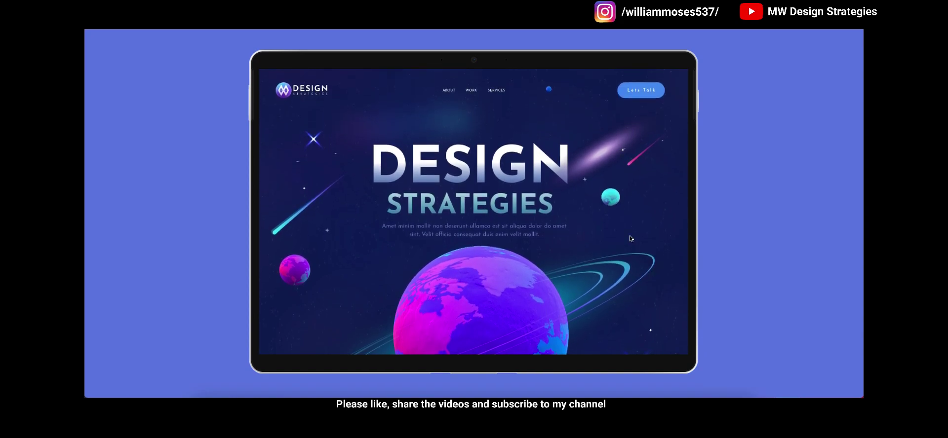
scroll(522, 202, "down", 3)
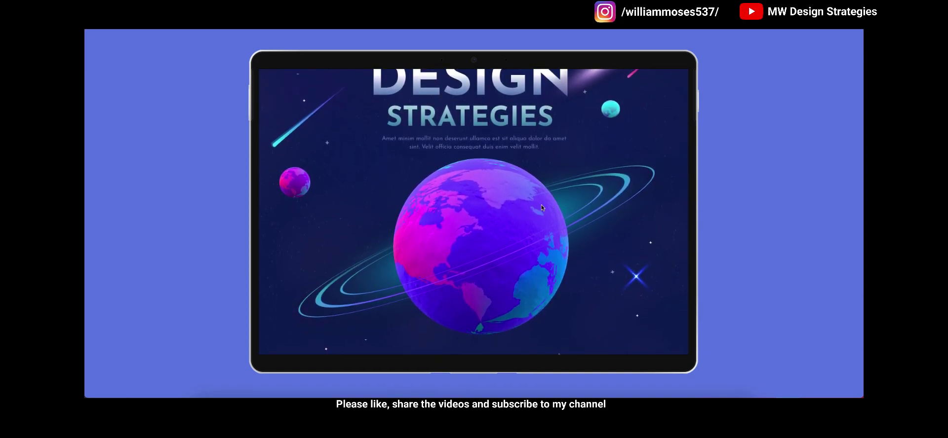
scroll(501, 193, "up", 2)
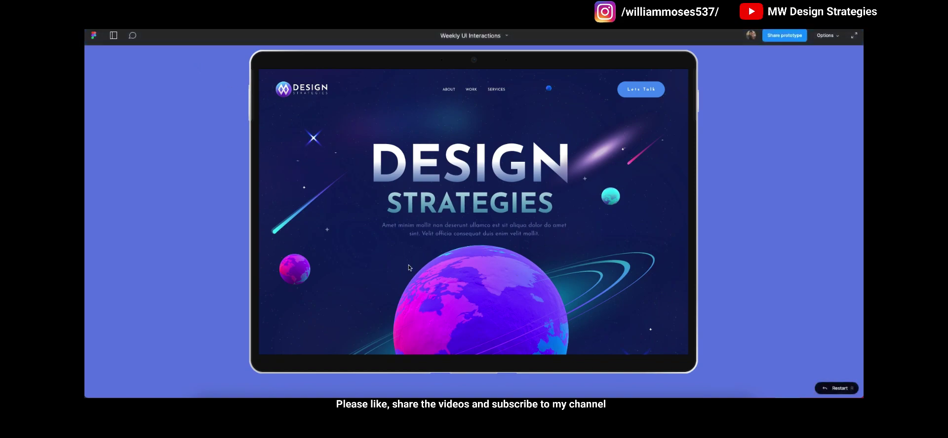
scroll(474, 212, "down", 5)
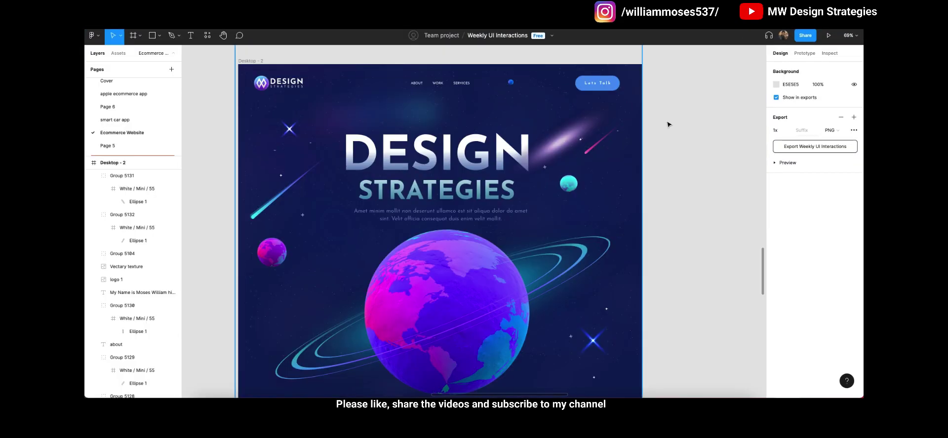
- Duplicate the landing page frame as Desktop - 3 and clear any selection
scroll(425, 135, "right", 2)
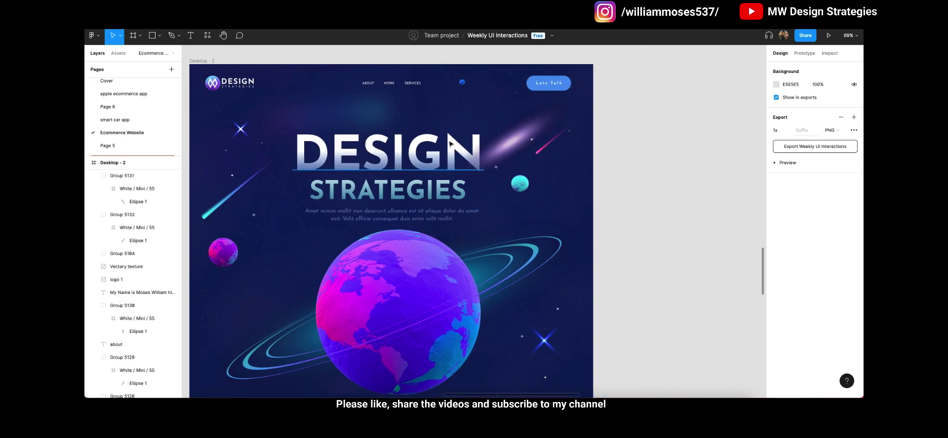
scroll(531, 171, "right", 8)
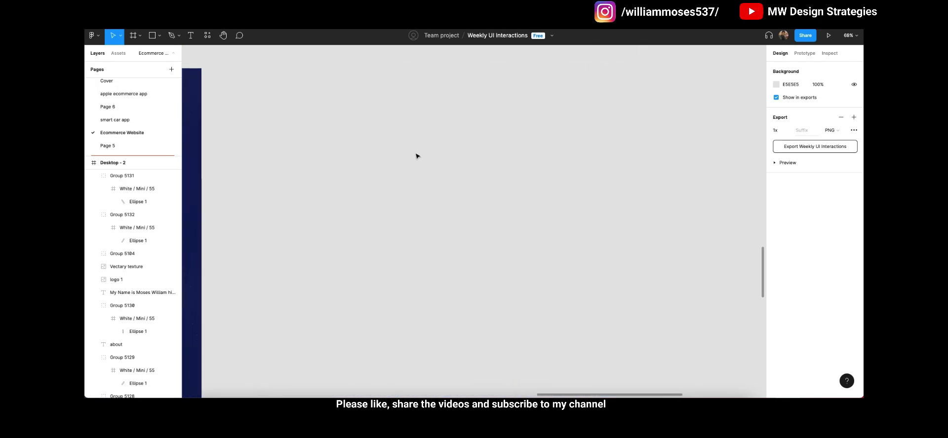
key("ctrl+v")
left_click_drag(349, 397, 349, 353)
scroll(348, 353, "up", 10)
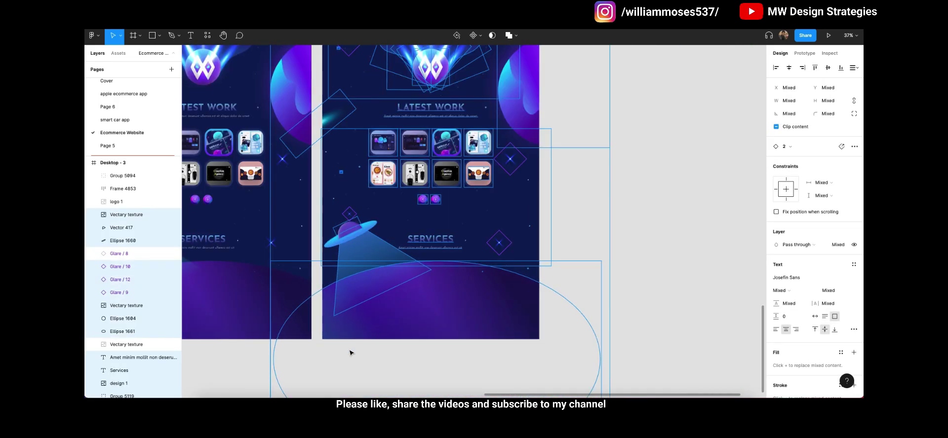
left_click(349, 353)
scroll(376, 217, "up", 3)
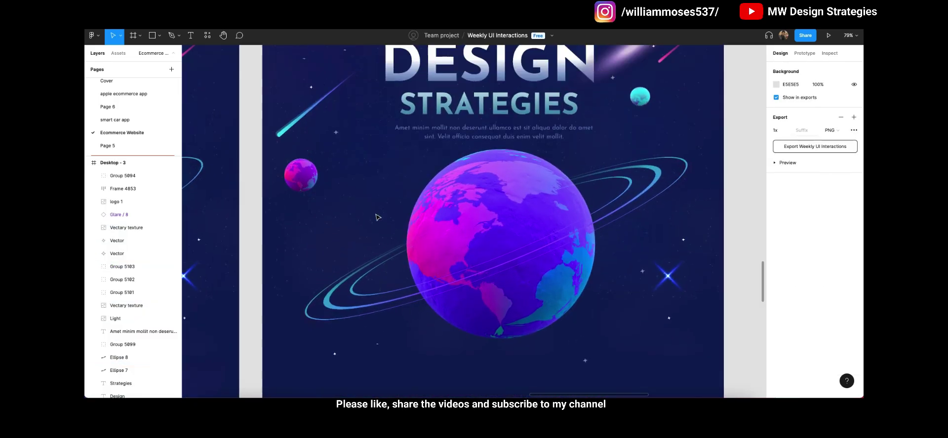
scroll(345, 158, "down", 5)
left_click(379, 134)
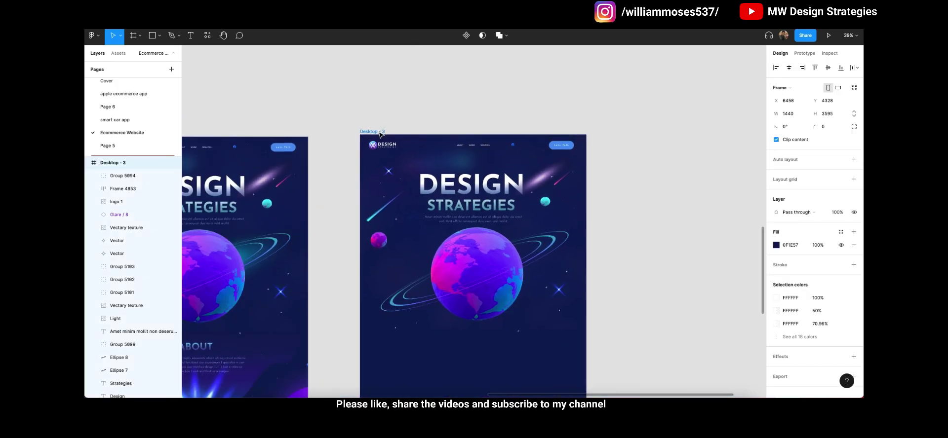
left_click(402, 110)
scroll(432, 302, "up", 5)
scroll(432, 302, "down", 3)
scroll(432, 302, "up", 5)
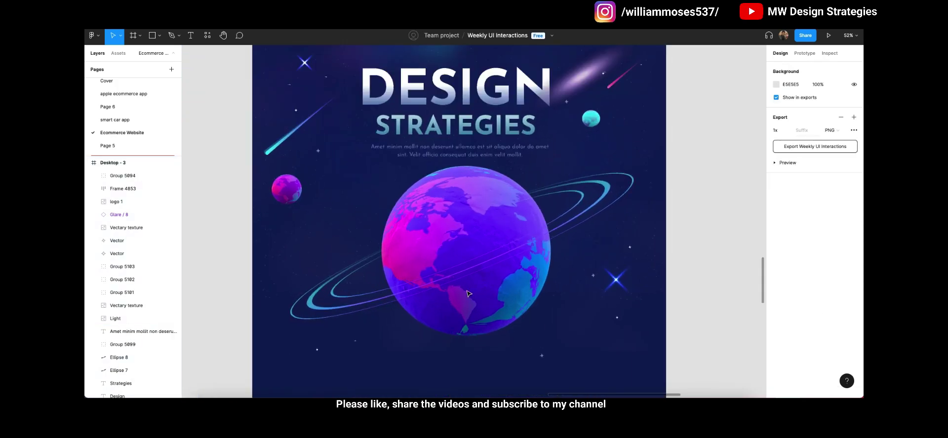
scroll(445, 206, "up", 2)
scroll(444, 207, "up", 3)
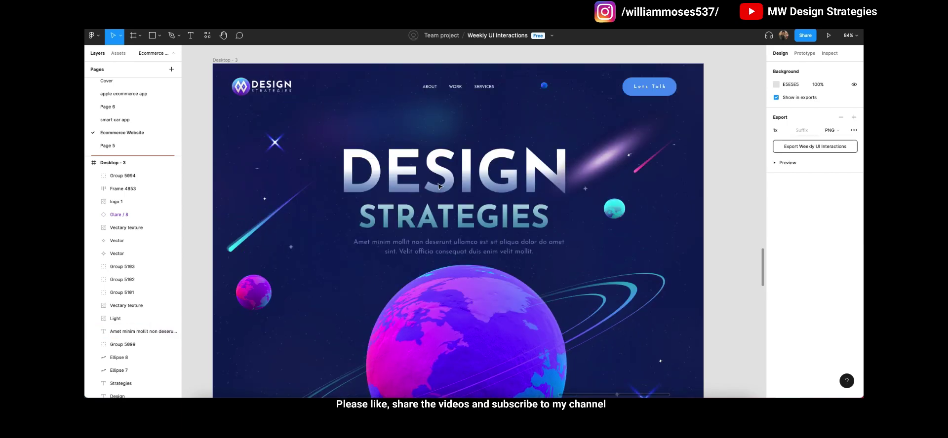
scroll(425, 233, "down", 2)
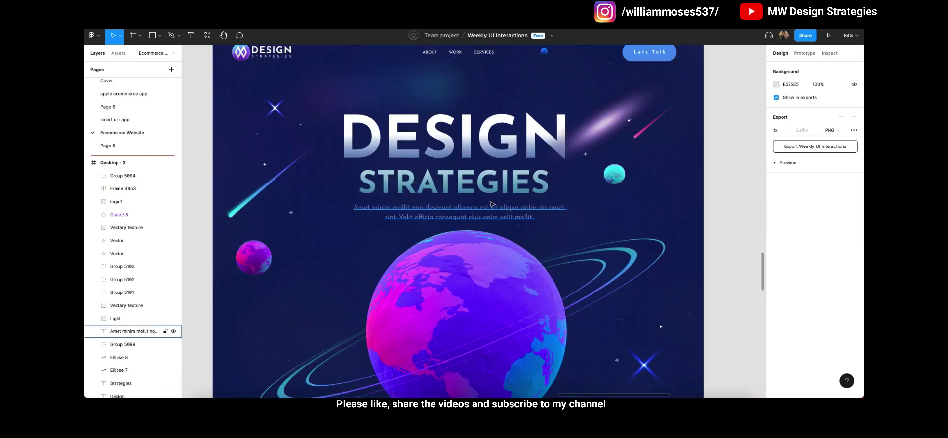
- Resize the STRATEGIES heading to 581×87 and Alt-drag a copy down over the planet
left_click(491, 191)
left_click_drag(605, 211, 552, 199)
scroll(552, 199, "down", 1)
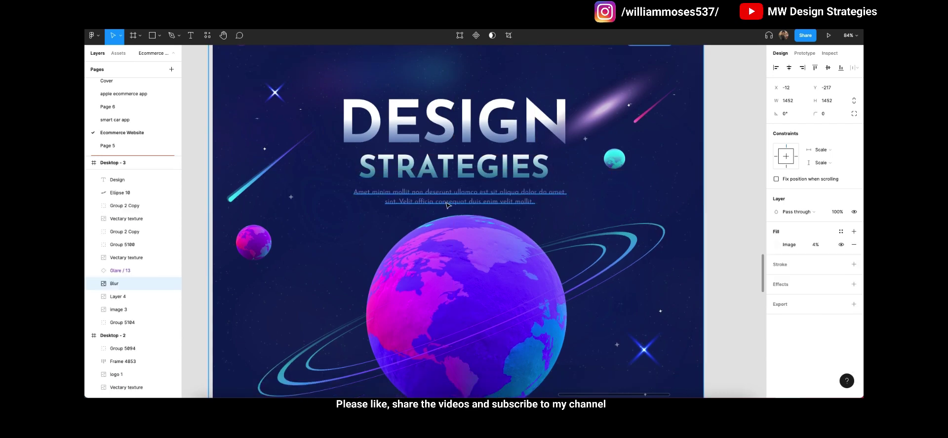
scroll(459, 221, "down", 4)
left_click_drag(459, 183, 470, 241)
- Nudge the STRATEGIES copy left, then undo to restore its earlier size
scroll(464, 316, "down", 4)
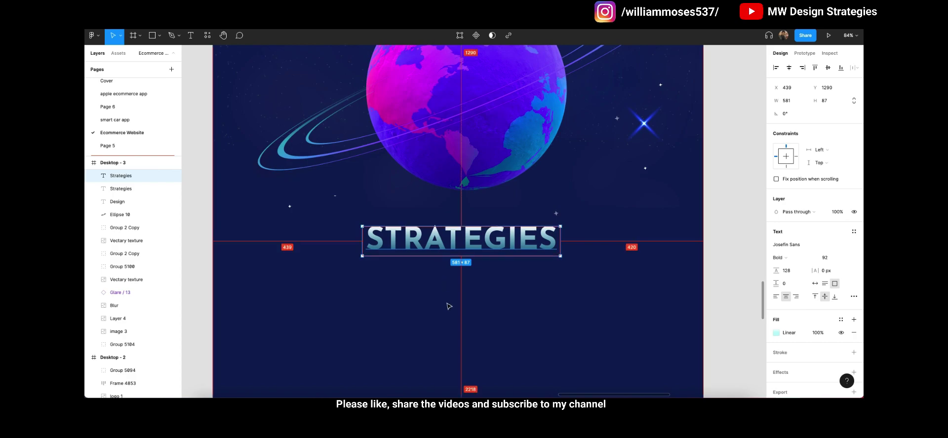
key("Left")
key("Left")
key("Left")
key("Left")
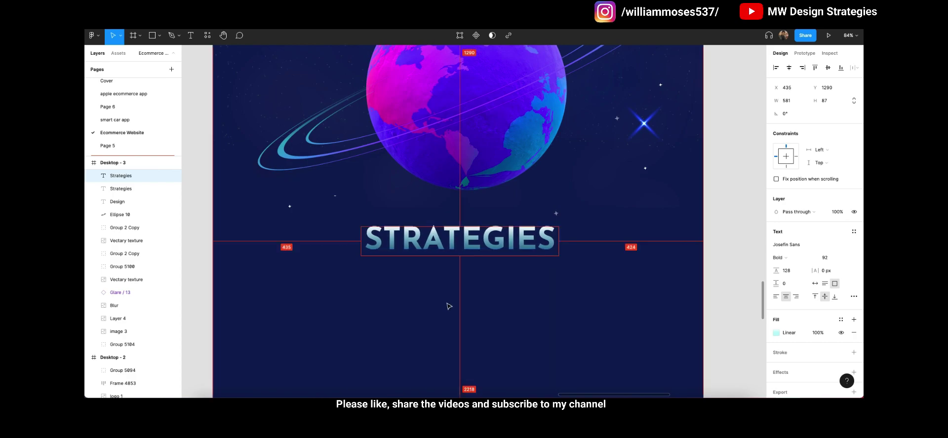
scroll(493, 245, "up", 1)
key("ctrl+z")
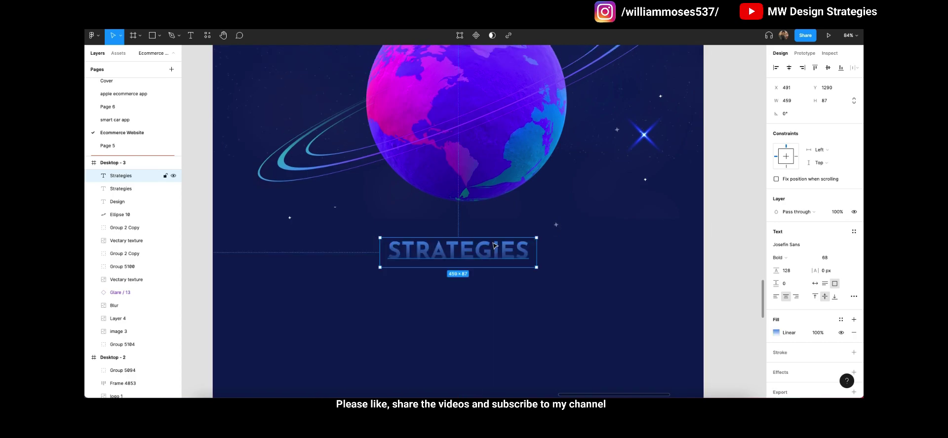
- Change the copied heading's text from STRATEGIES to ABOUT
double_click(498, 251)
type("ABIUT")
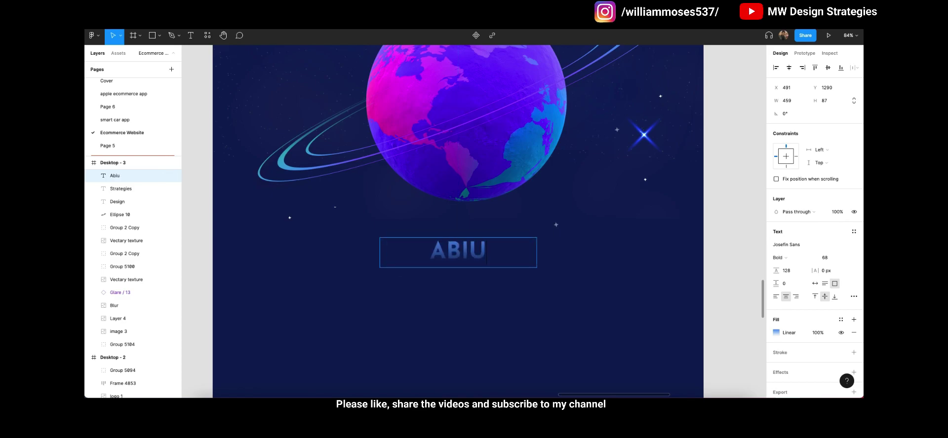
key("BackSpace")
key("BackSpace")
type("OUT")
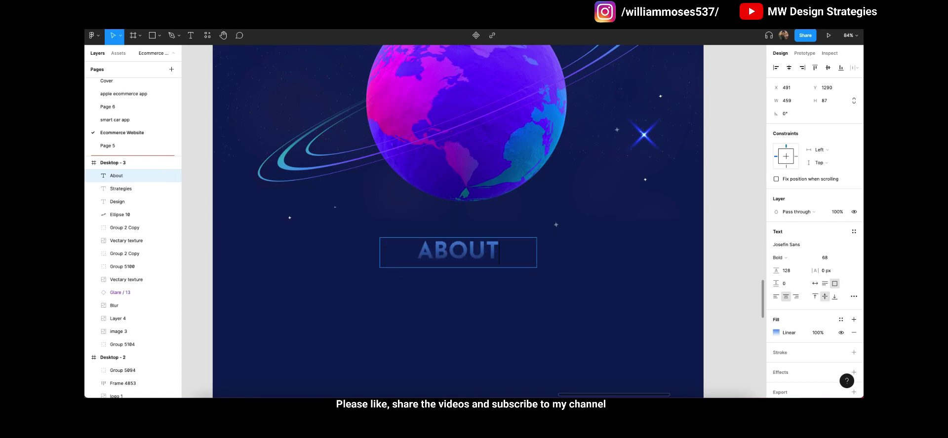
key("Escape")
- Select the ABOUT gradient's end colour stop, review it, then deselect
left_click(609, 251)
left_click(458, 251)
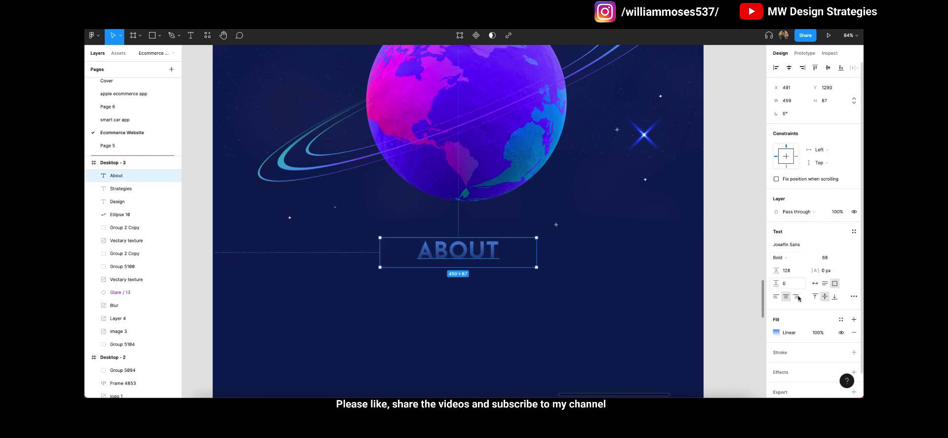
left_click(777, 333)
left_click(465, 266)
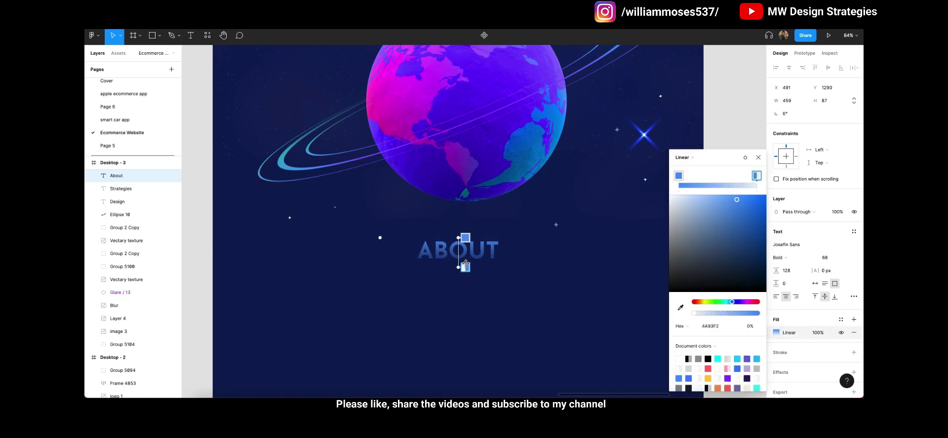
scroll(461, 247, "up", 4)
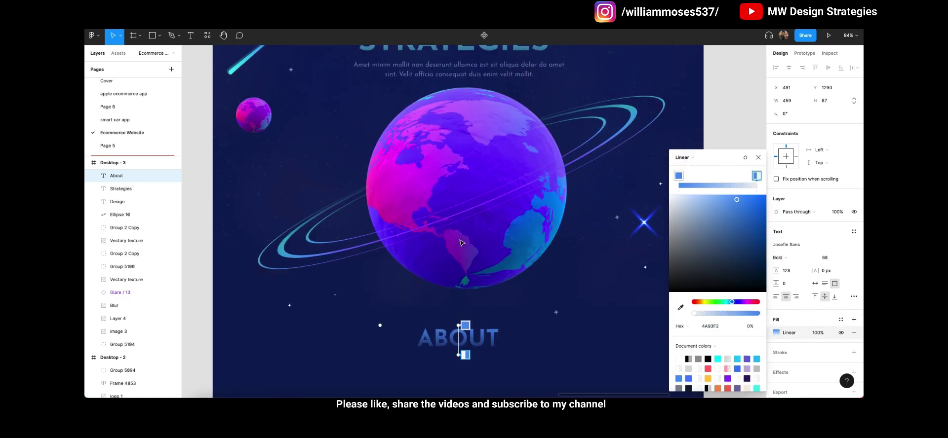
scroll(462, 242, "up", 5)
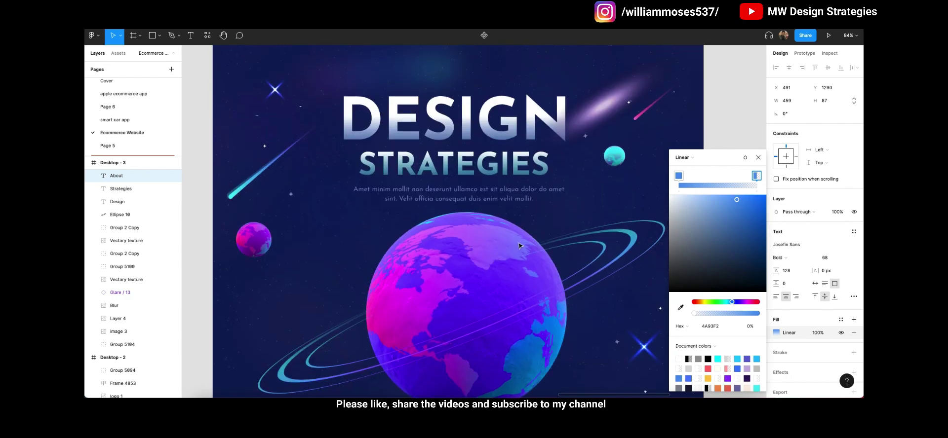
scroll(519, 245, "down", 9)
scroll(479, 246, "up", 1)
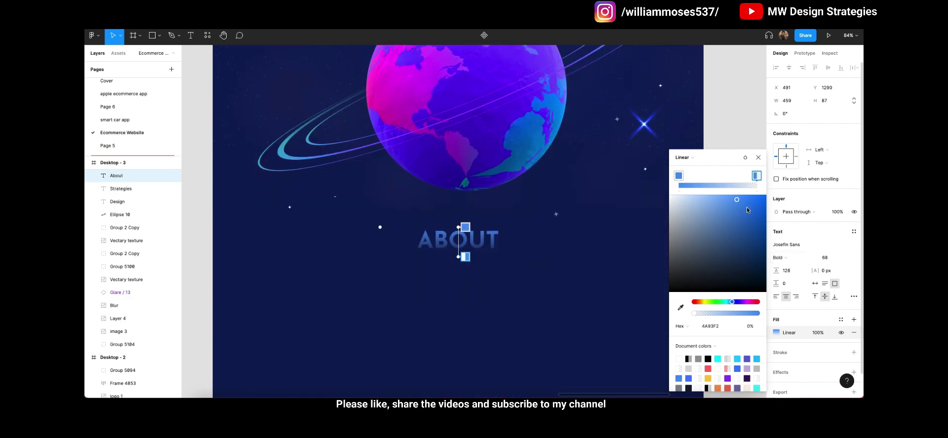
scroll(390, 227, "up", 8)
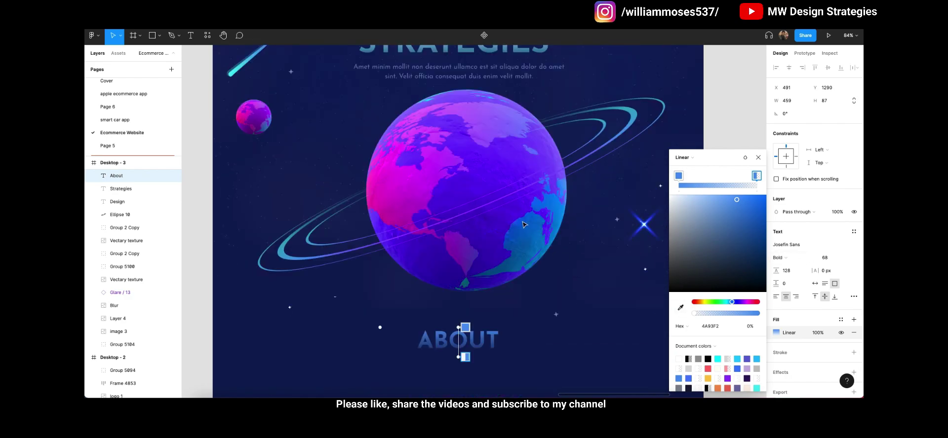
scroll(420, 152, "up", 4)
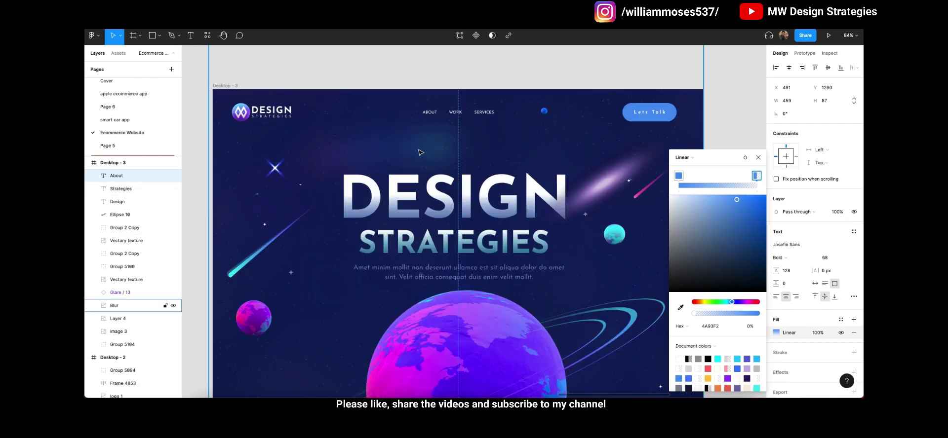
left_click(551, 83)
scroll(122, 144, "down", 1)
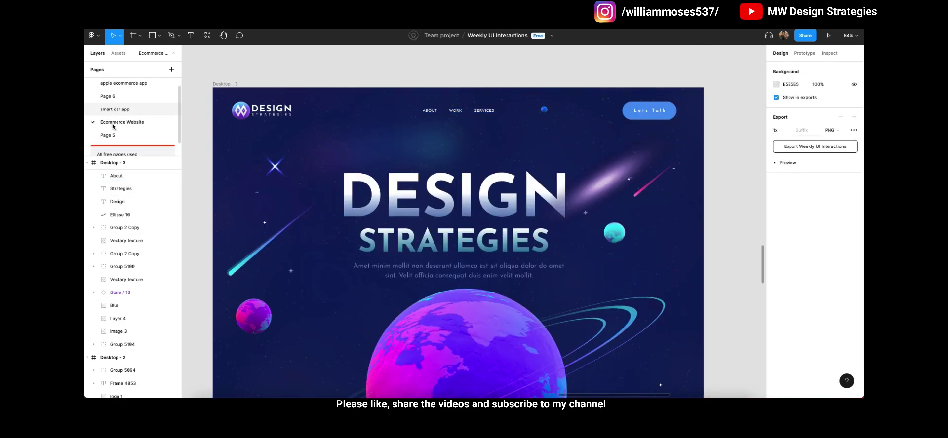
- Return to the Ecommerce Website page and open the ABOUT heading's gradient fill
left_click(122, 118)
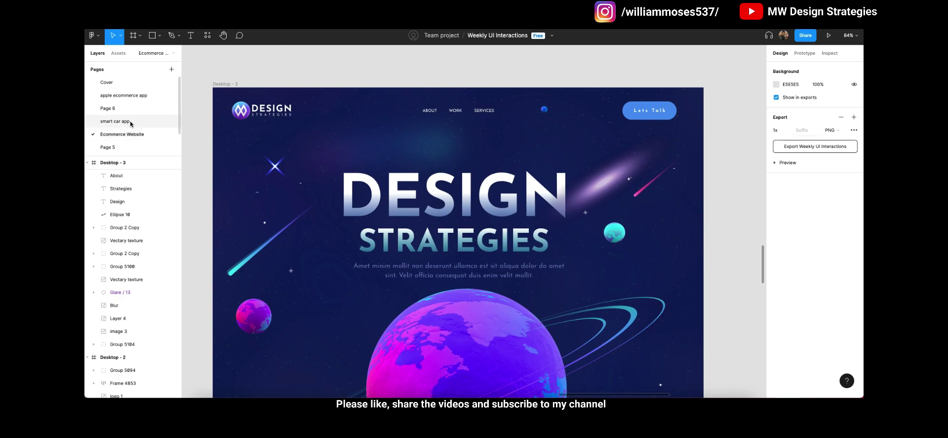
left_click(127, 110)
left_click(121, 135)
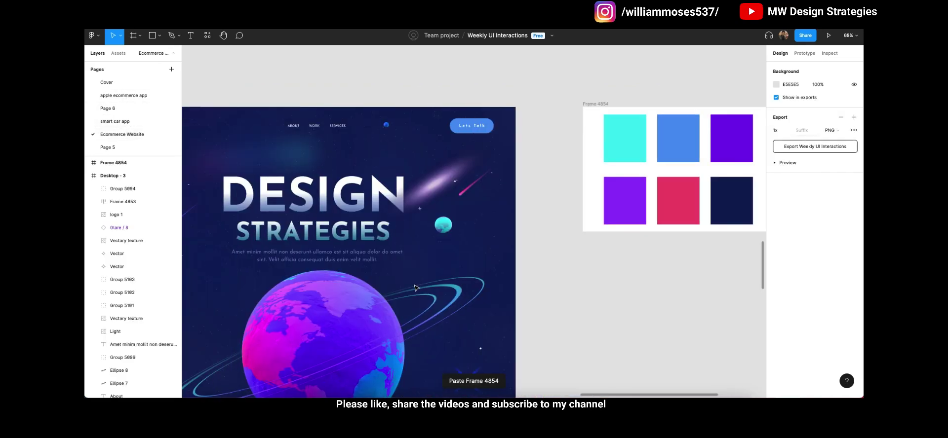
scroll(446, 263, "down", 5)
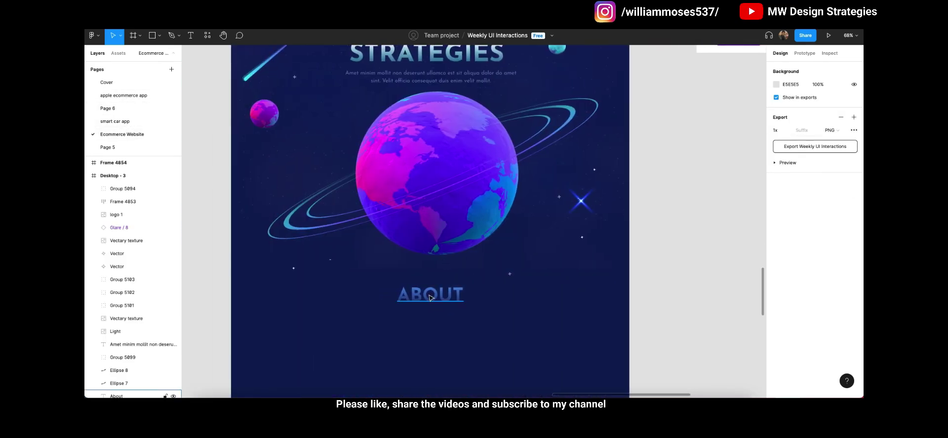
left_click(413, 294)
scroll(413, 295, "up", 3)
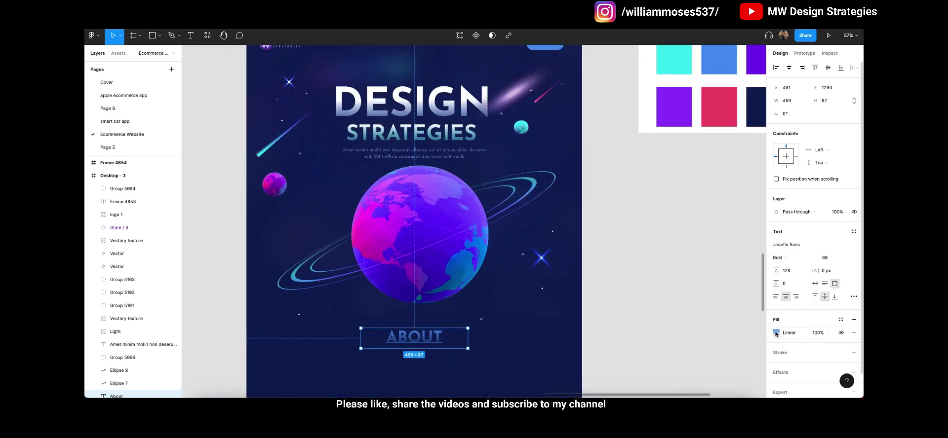
left_click(775, 334)
- Set the gradient's end stop opacity to 100%
scroll(649, 330, "right", 5)
left_click(680, 308)
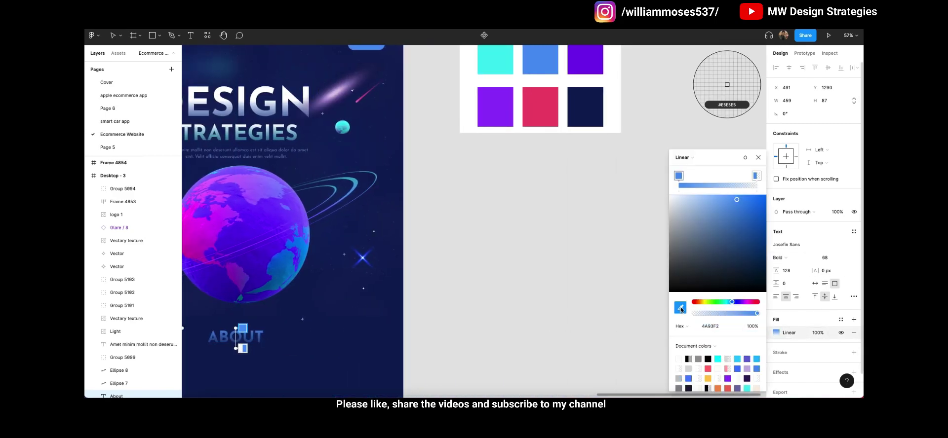
key("Escape")
scroll(503, 215, "left", 2)
left_click(312, 348)
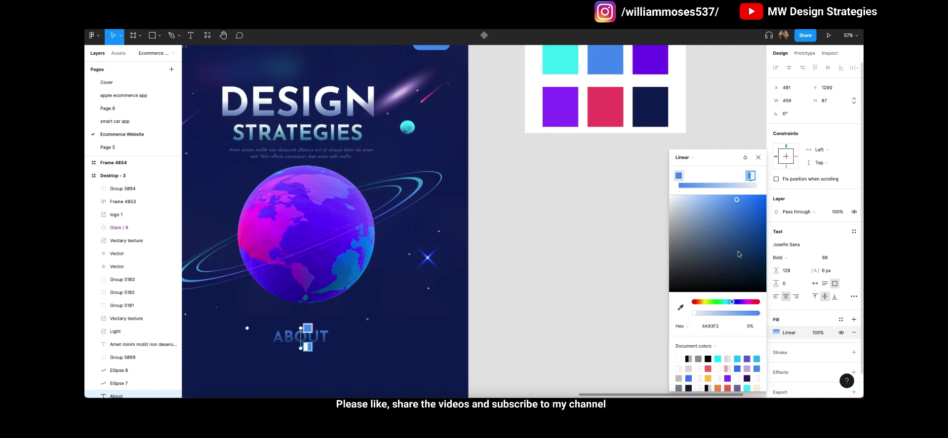
left_click(680, 307)
left_click(301, 344)
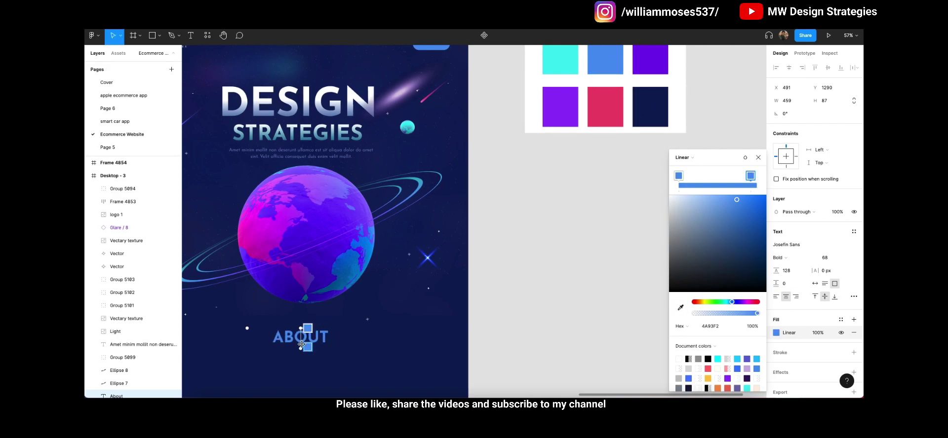
- Add a middle gradient stop and eyedrop a purple colour for it
left_click(304, 340)
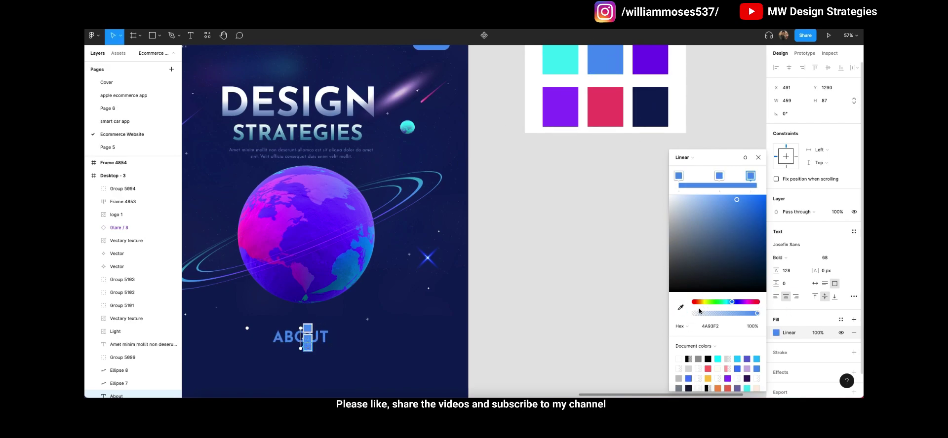
left_click(680, 307)
left_click(721, 78)
left_click(605, 256)
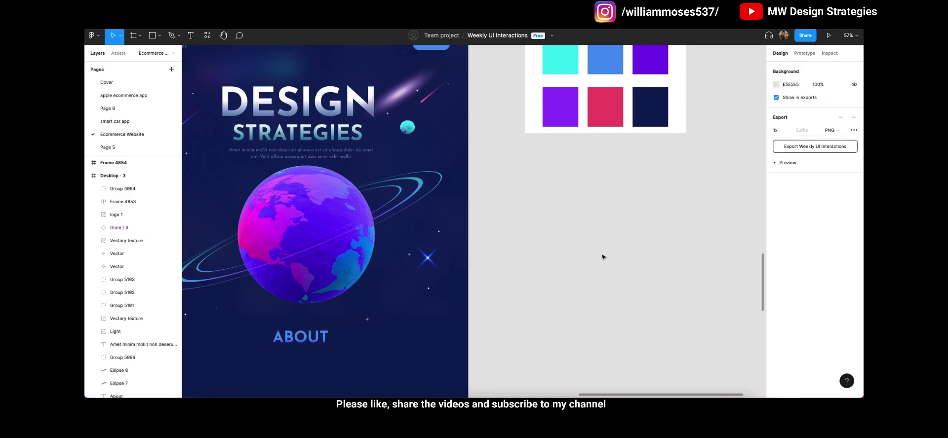
- Fade the purple stop to 16% opacity and move the middle blue stop higher
scroll(494, 296, "left", 5)
left_click(420, 336)
scroll(425, 335, "up", 3)
scroll(707, 250, "down", 3)
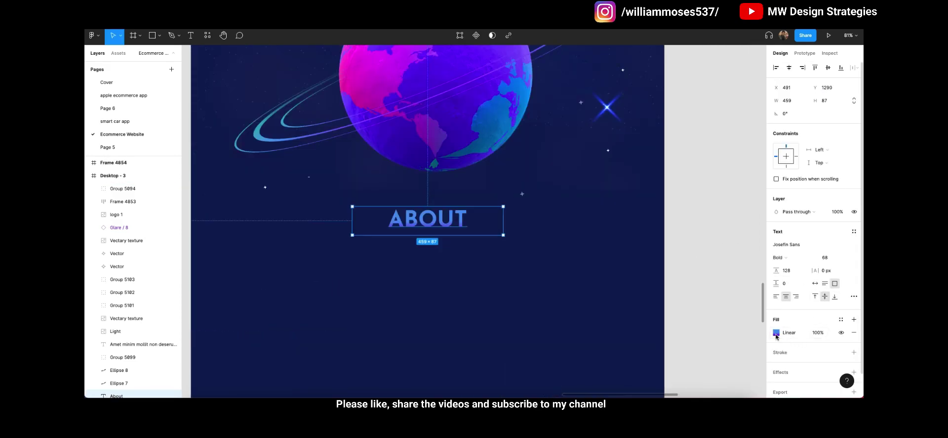
left_click(776, 334)
left_click(750, 176)
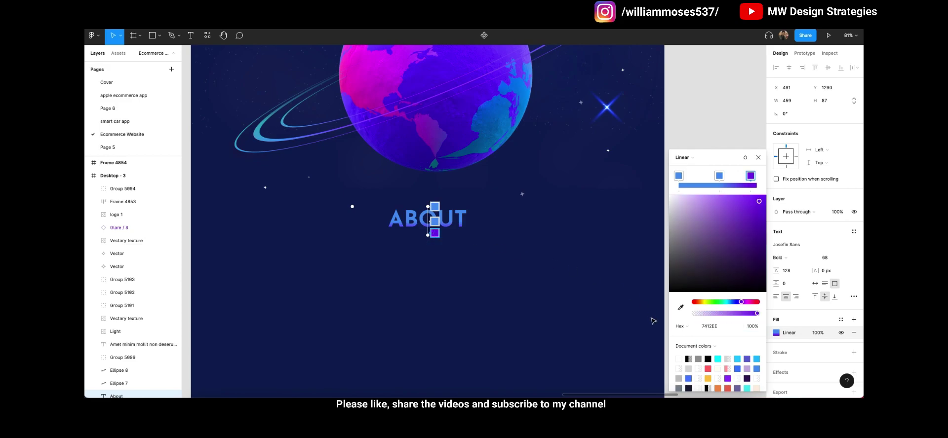
left_click_drag(756, 314, 704, 314)
left_click_drag(432, 221, 434, 217)
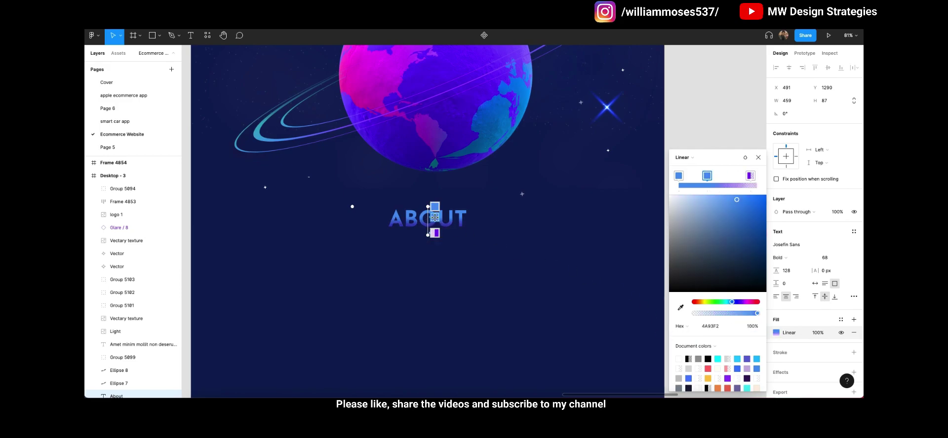
left_click(532, 248)
scroll(544, 246, "up", 3)
scroll(489, 238, "left", 2)
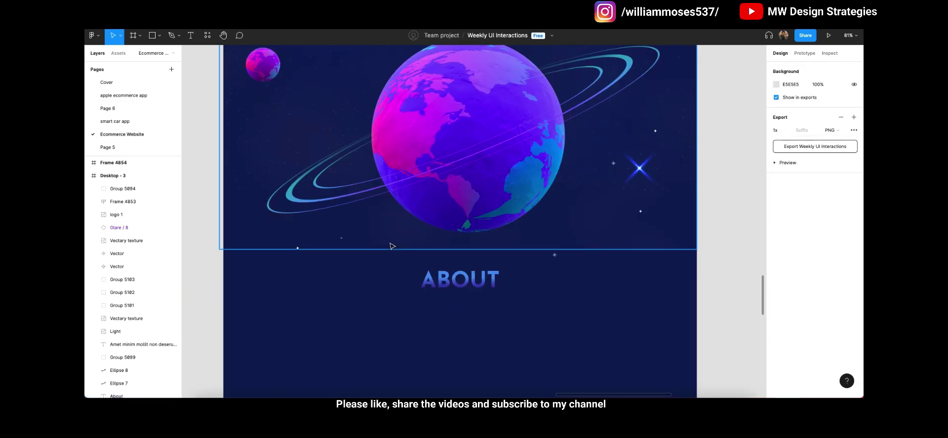
- With the Pen tool, plot points across the frame's full width and down into a V below ABOUT
scroll(392, 246, "down", 1)
key("p")
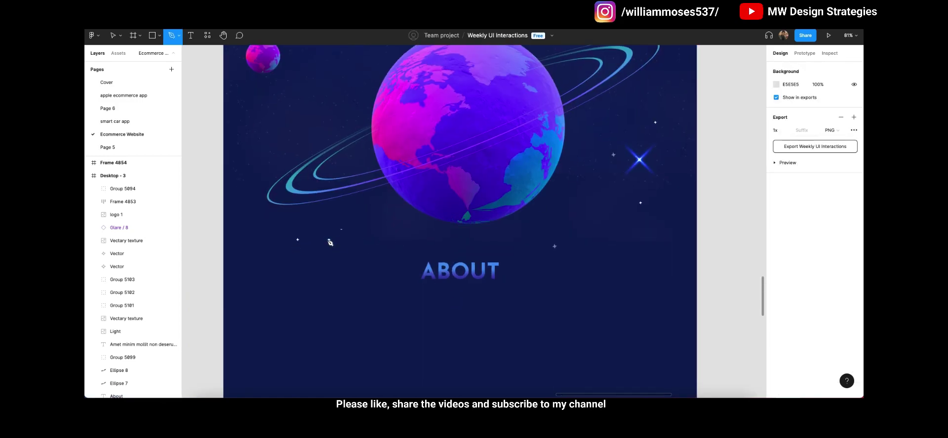
left_click(224, 240)
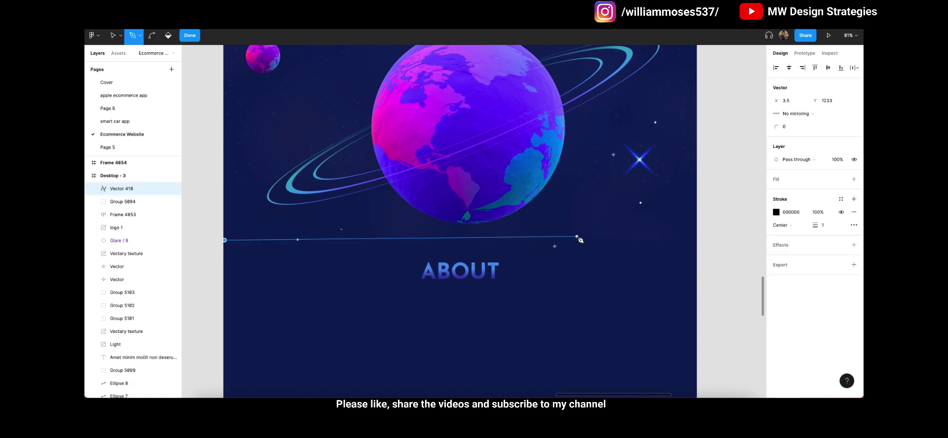
left_click(697, 241)
scroll(697, 242, "down", 5)
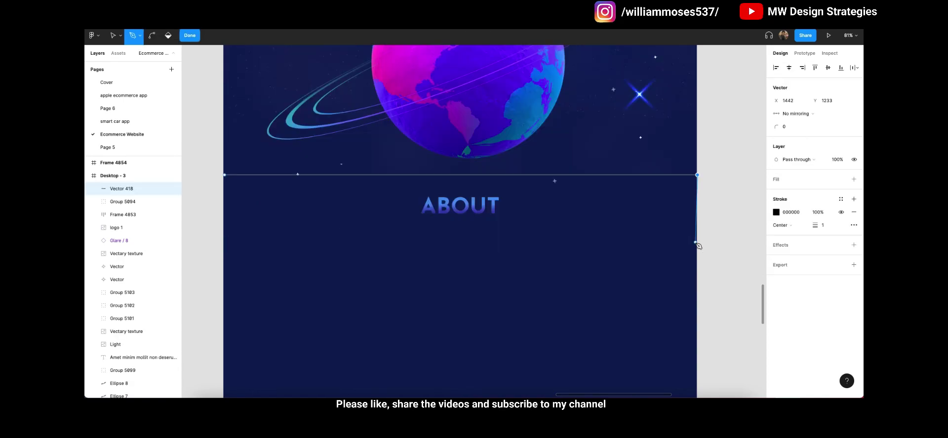
left_click(628, 241)
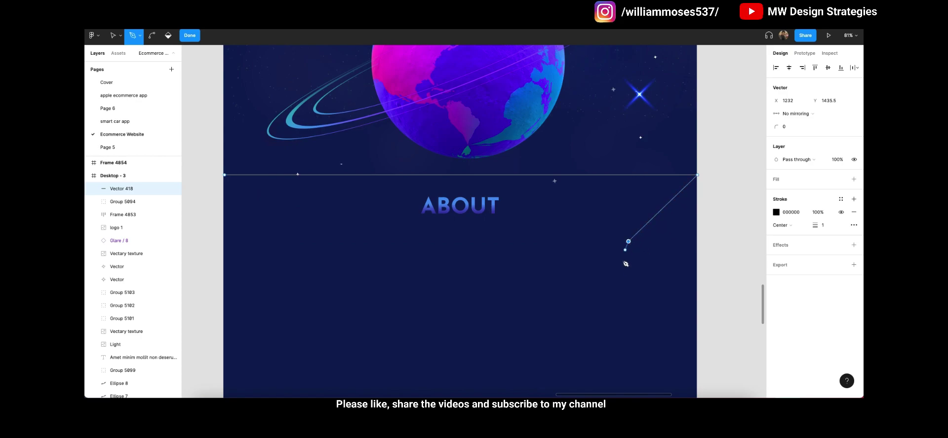
left_click(616, 290)
left_click(541, 321)
scroll(513, 339, "down", 1)
scroll(513, 340, "down", 2)
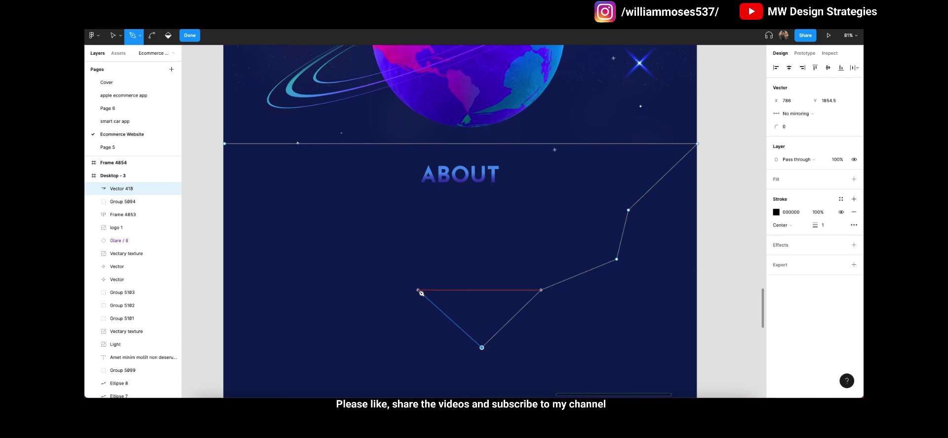
left_click(419, 291)
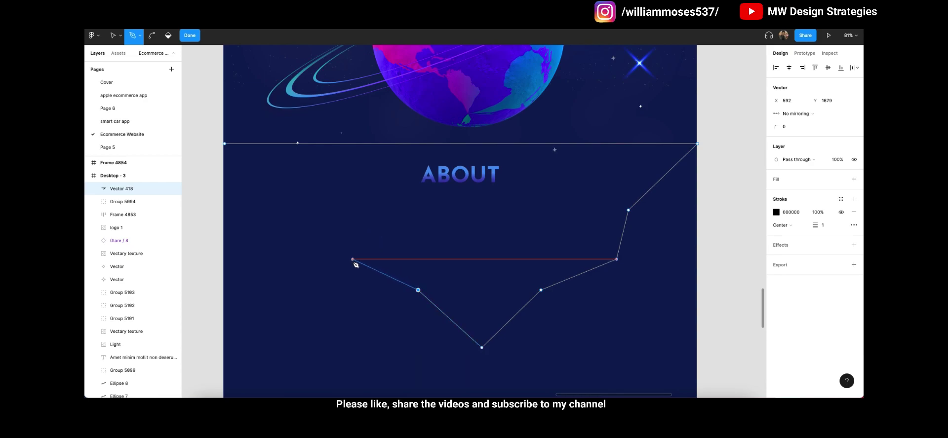
left_click(349, 260)
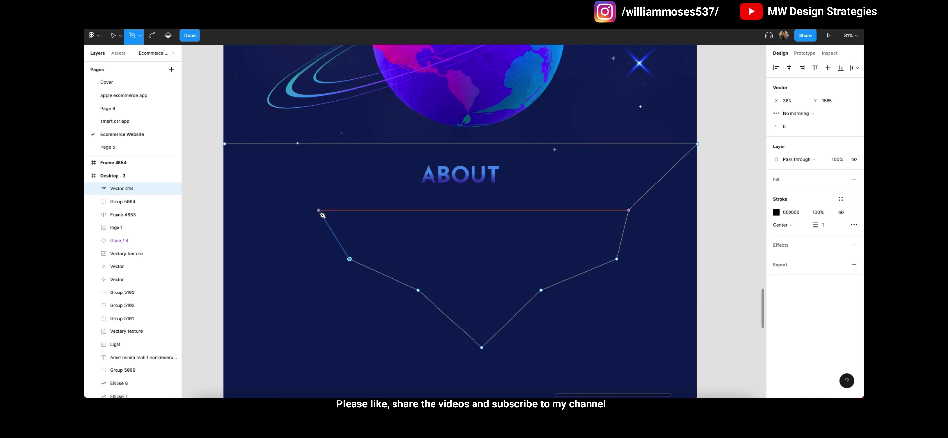
left_click(335, 210)
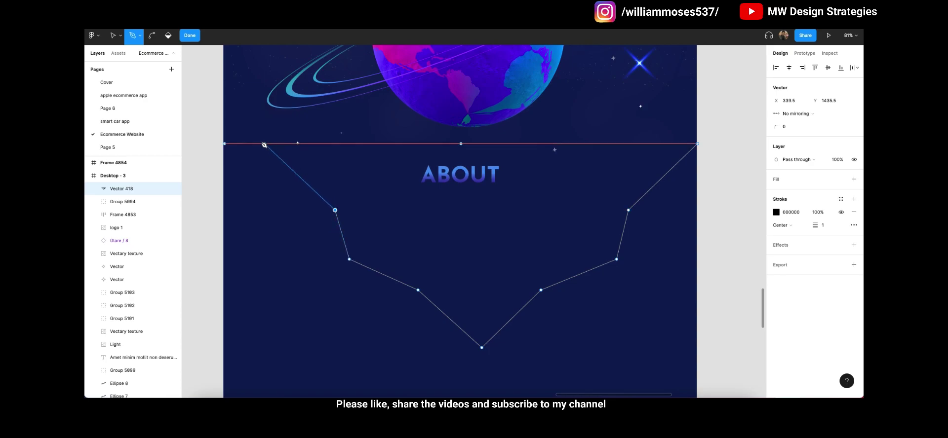
- Bend the wave path's corner points into smooth curves
key("Escape")
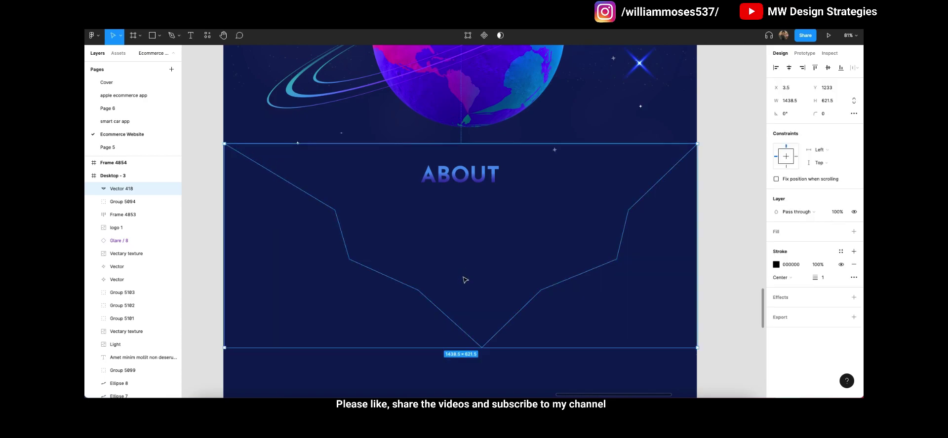
double_click(487, 350)
key("ctrl")
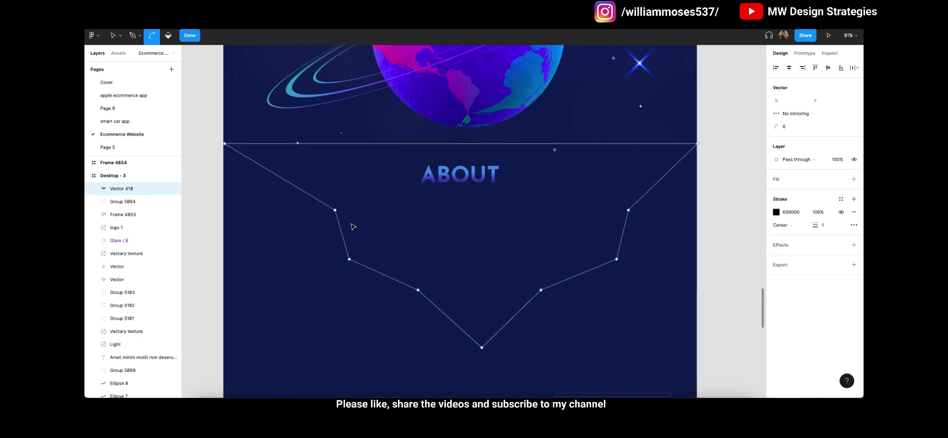
left_click_drag(336, 210, 434, 304)
left_click_drag(482, 348, 541, 290)
left_click_drag(617, 260, 627, 243)
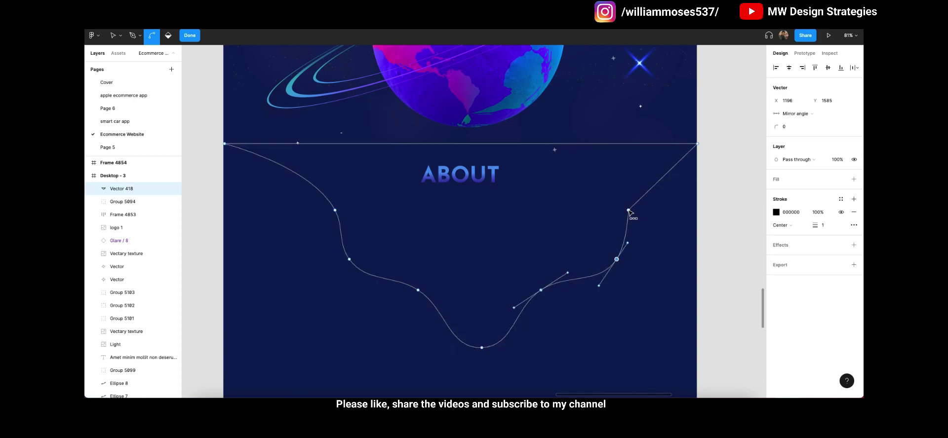
left_click_drag(628, 211, 643, 177)
key("Escape")
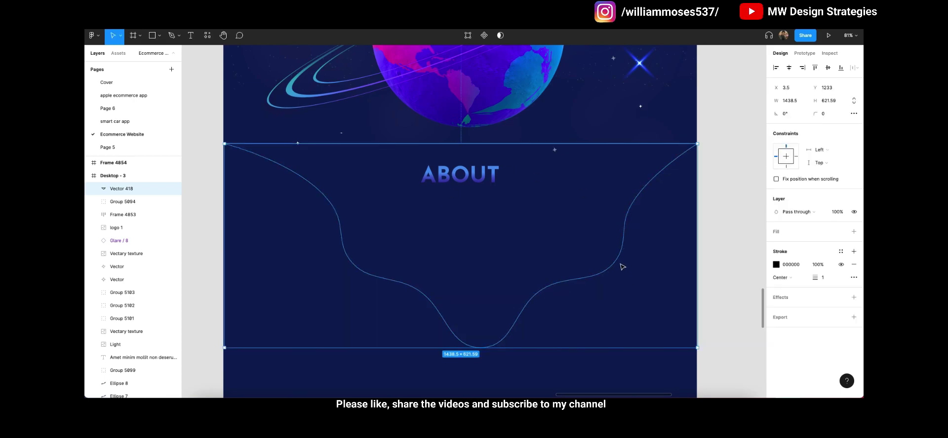
- Adjust individual vertices of Vector 418 so the valley dips evenly
double_click(616, 264)
left_click(611, 260)
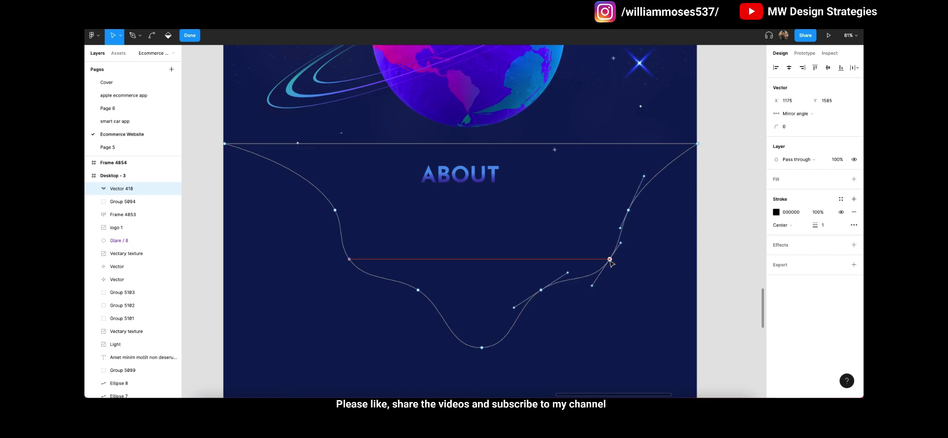
left_click_drag(540, 290, 540, 295)
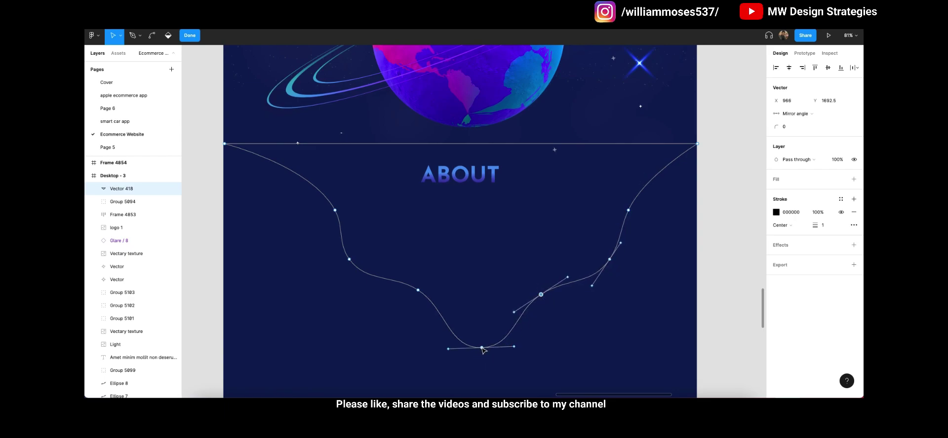
left_click_drag(482, 347, 477, 349)
left_click_drag(418, 294, 406, 297)
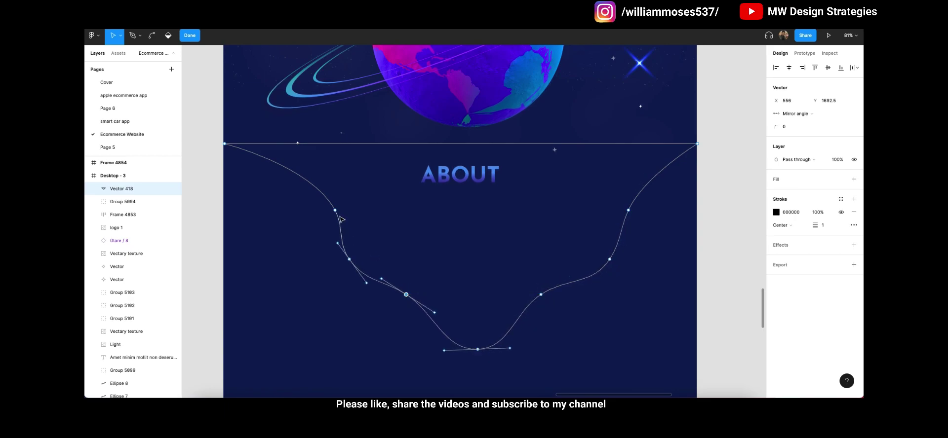
left_click_drag(335, 212, 314, 203)
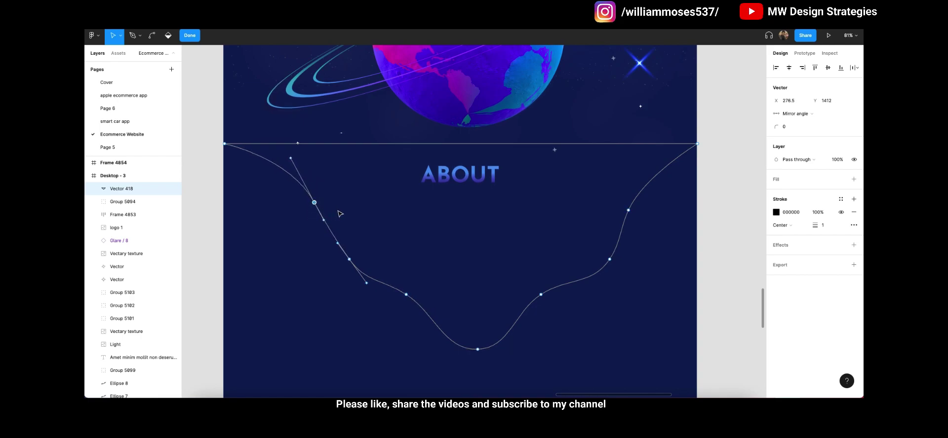
left_click_drag(609, 260, 610, 257)
left_click(734, 239)
- Give the wave shape a fill, hide its stroke, and switch the fill to Linear
left_click(731, 238)
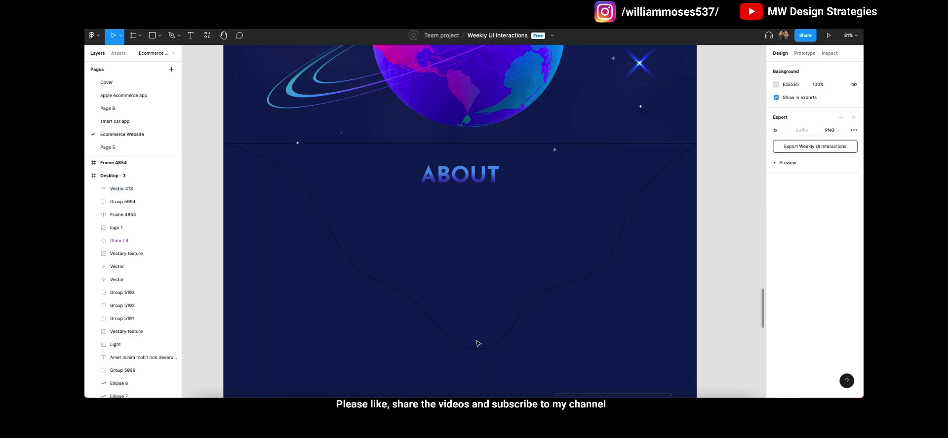
left_click(475, 348)
left_click(796, 237)
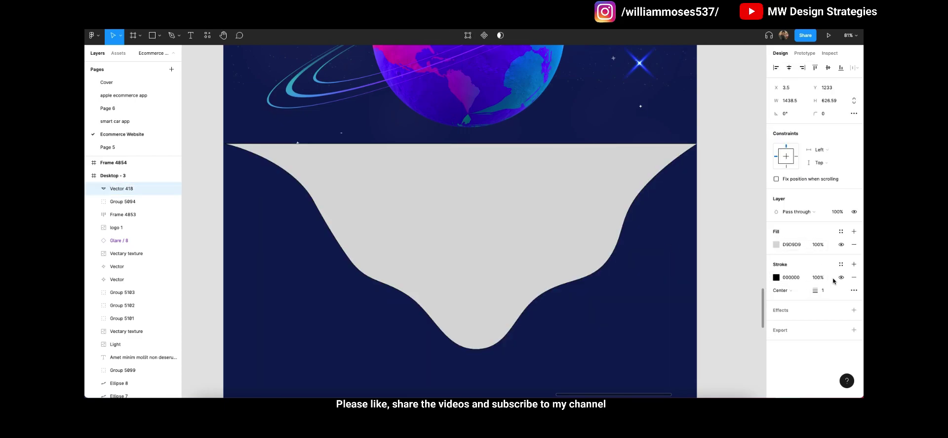
left_click(841, 278)
left_click(776, 245)
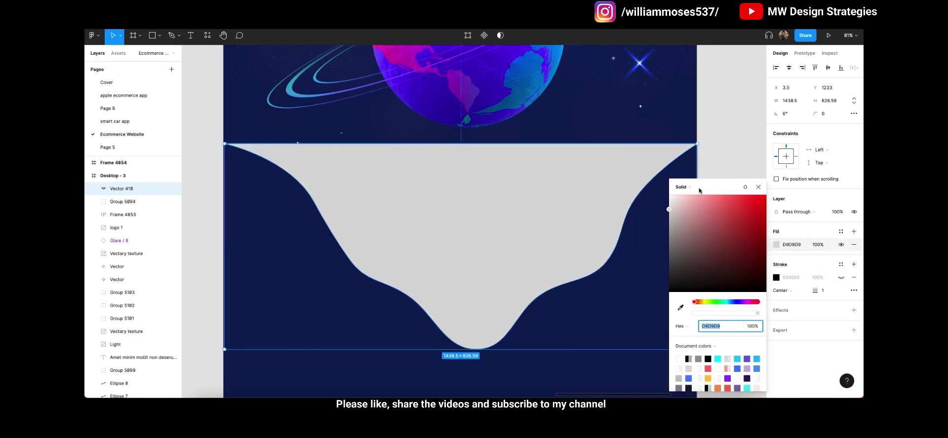
left_click(678, 190)
left_click(682, 196)
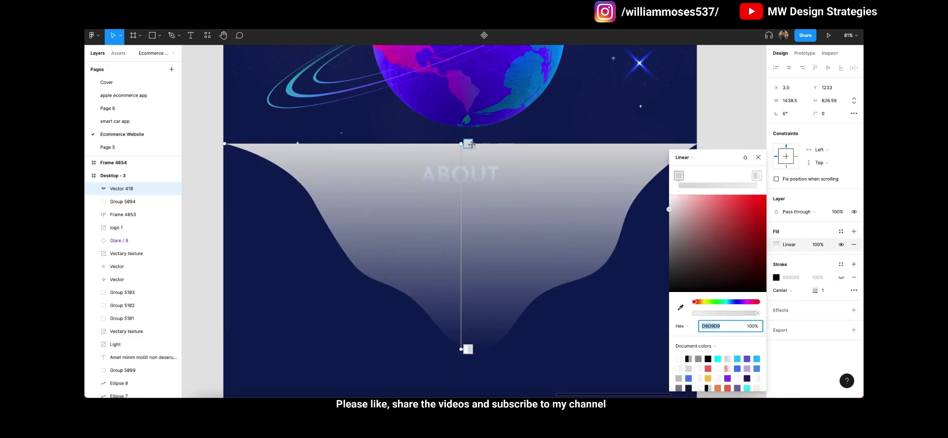
- Set gradient stops to cyan 1CC8FF at bottom and 6165D7 at 0% on top, then send the wave backward twice
left_click_drag(722, 312, 616, 289)
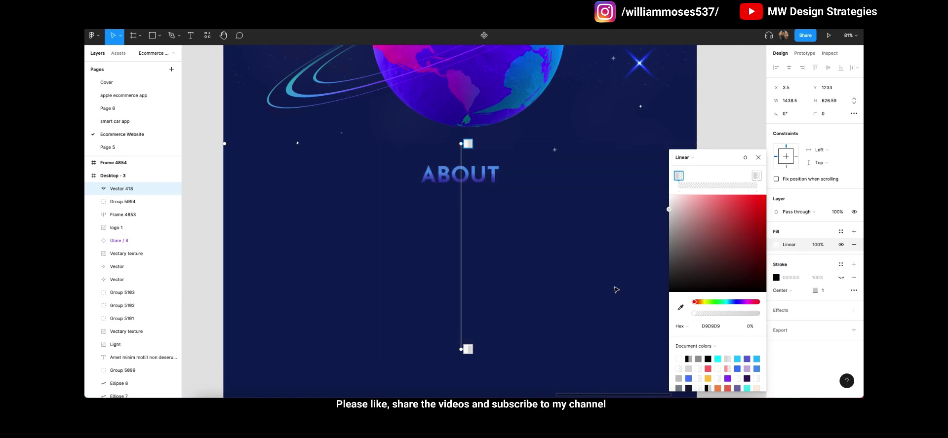
left_click(468, 351)
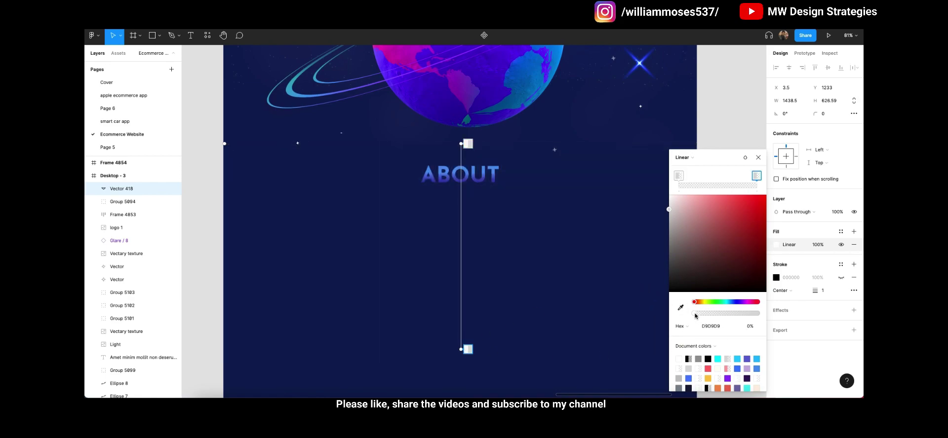
left_click_drag(695, 314, 777, 318)
left_click(689, 378)
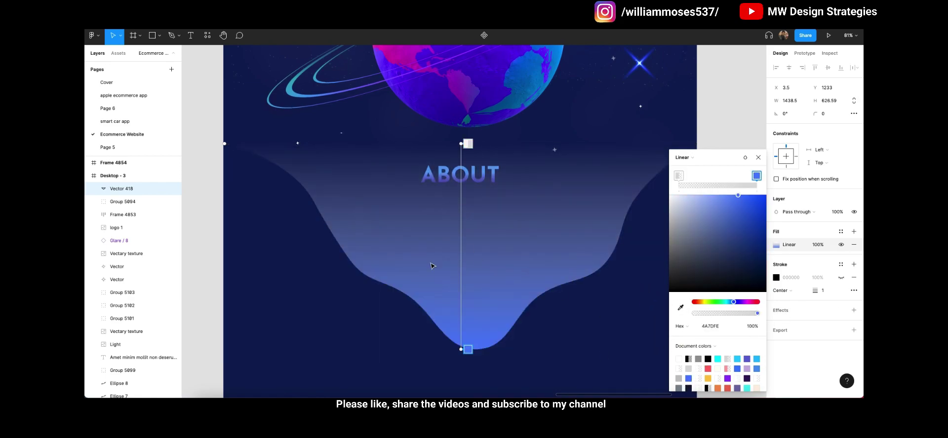
left_click(736, 359)
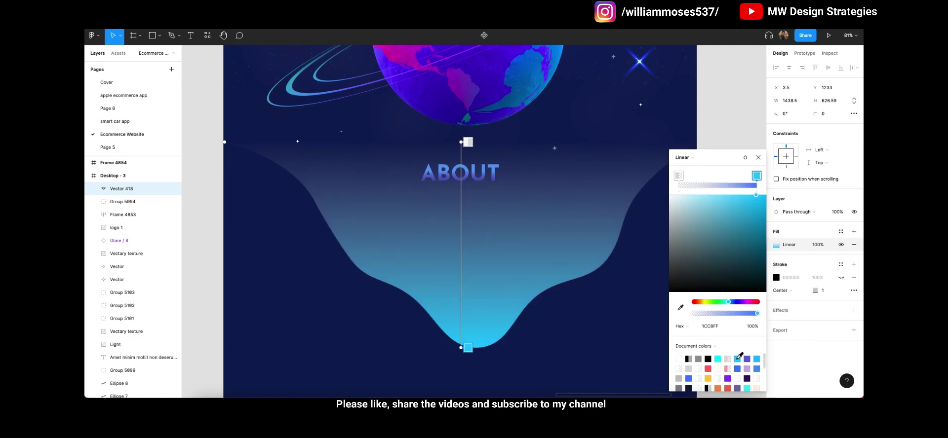
left_click(469, 142)
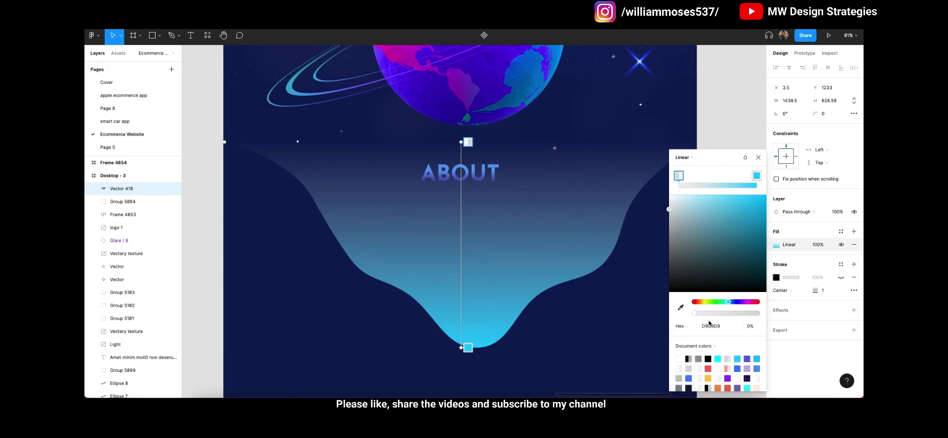
left_click(746, 359)
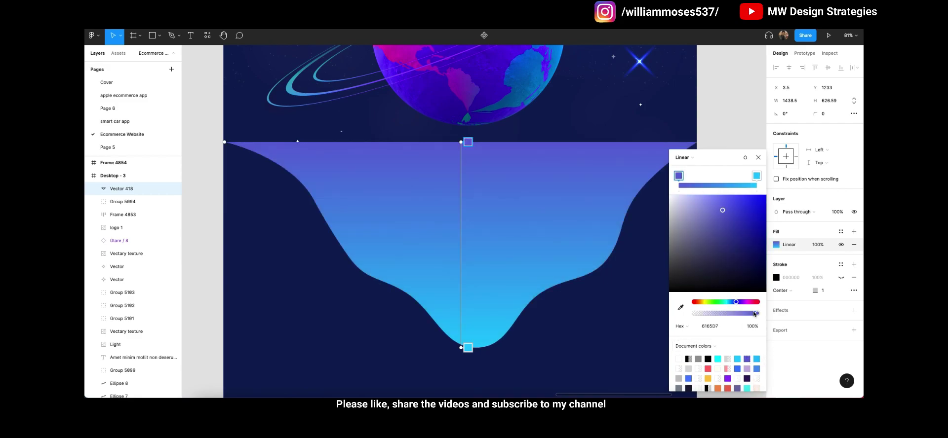
left_click(693, 313)
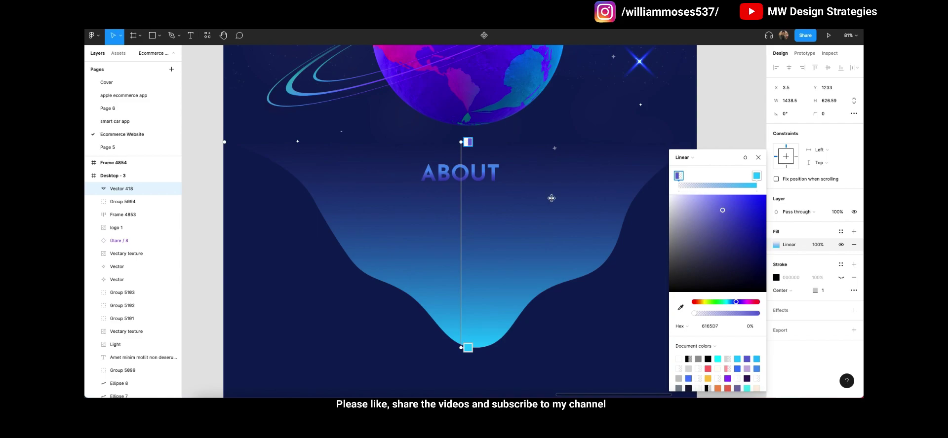
key("Escape")
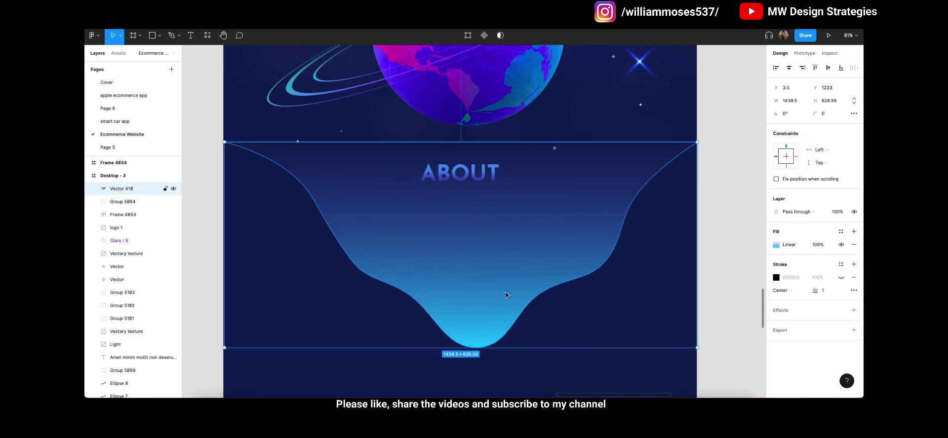
key("ctrl+bracketleft")
key("ctrl+bracketleft")
key("ctrl+bracketleft")
key("ctrl+bracketleft")
key("ctrl+bracketleft")
key("ctrl+bracketleft")
key("ctrl+bracketleft")
key("ctrl+bracketleft")
key("ctrl+bracketleft")
key("ctrl+bracketleft")
key("ctrl+bracketleft")
key("ctrl+bracketleft")
key("ctrl+bracketleft")
key("ctrl+bracketleft")
key("ctrl+bracketleft")
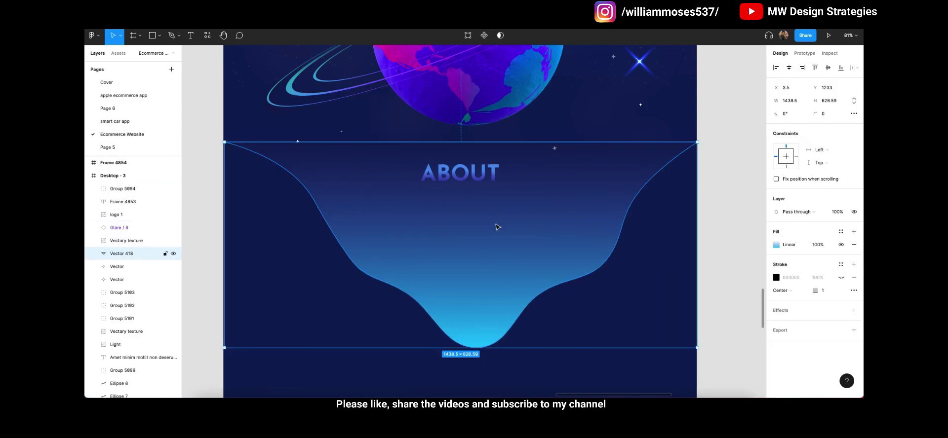
key("ctrl+bracketleft")
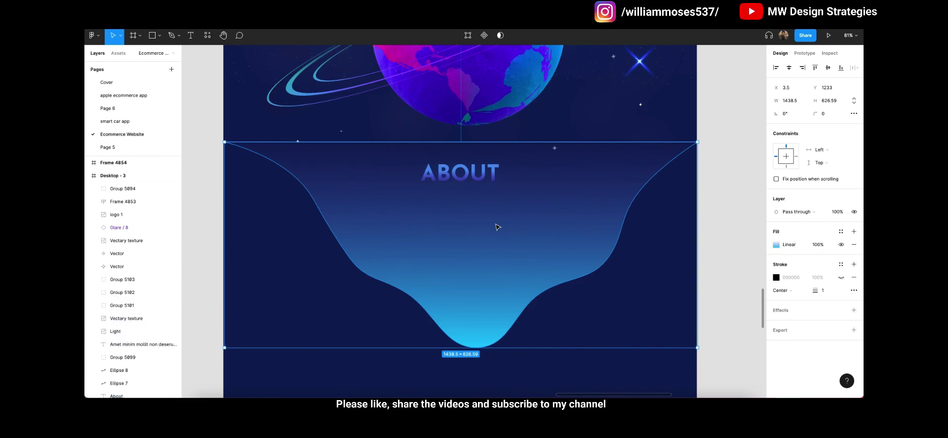
- Drag a duplicate of the logo down into the cyan wave
left_click(722, 192)
scroll(462, 241, "up", 12)
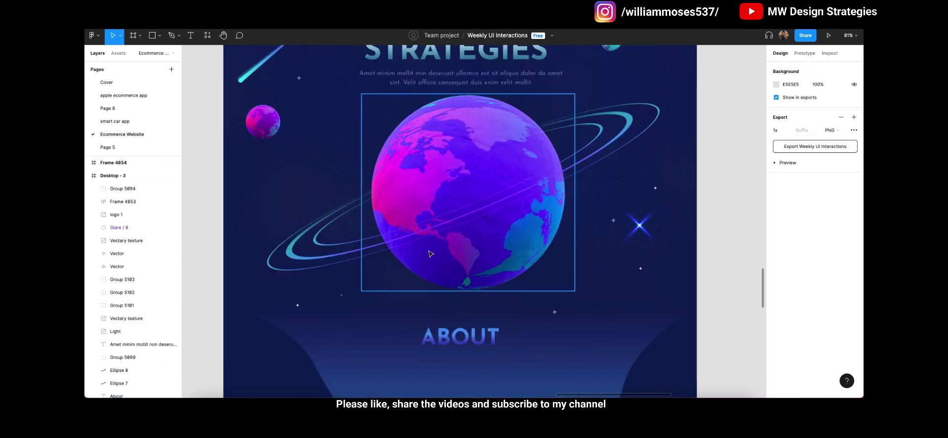
left_click_drag(252, 250, 471, 314)
scroll(349, 269, "down", 10)
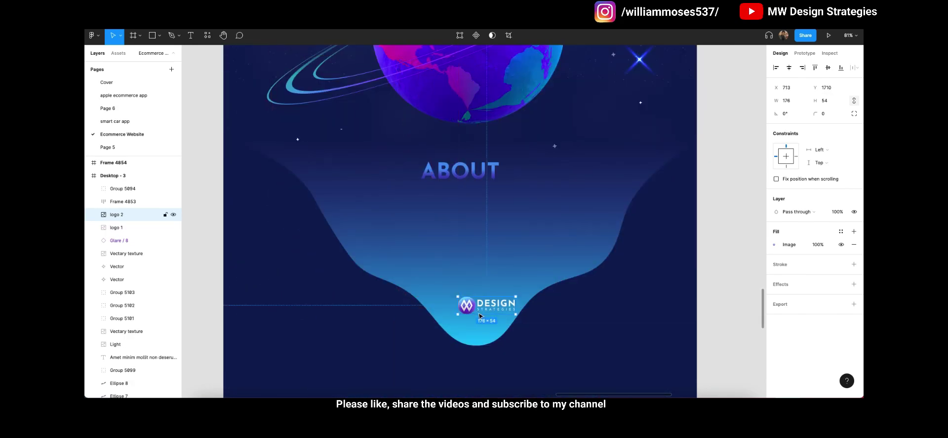
scroll(459, 296, "up", 5)
- Crop the logo copy down to just its round M icon
double_click(457, 250)
left_click(680, 223)
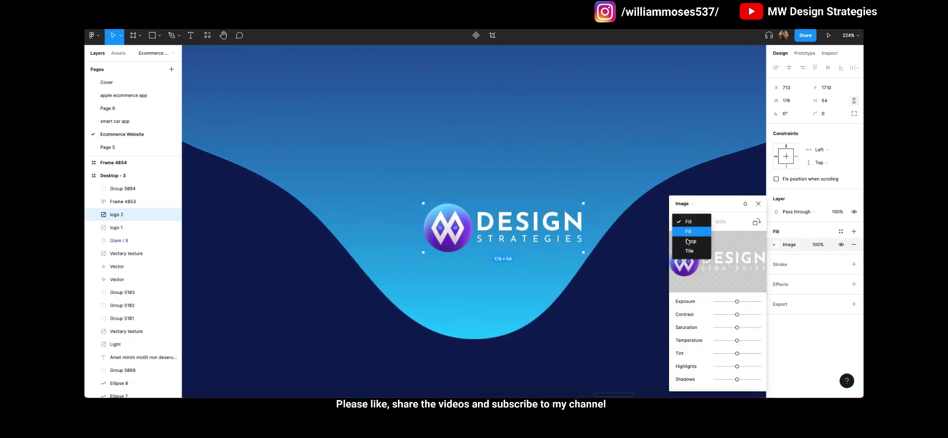
left_click(684, 239)
left_click_drag(581, 226, 521, 290)
key("Escape")
- Enlarge the icon to 213×204 and settle it into the wave's lowest dip
scroll(458, 231, "down", 3)
scroll(472, 256, "down", 2)
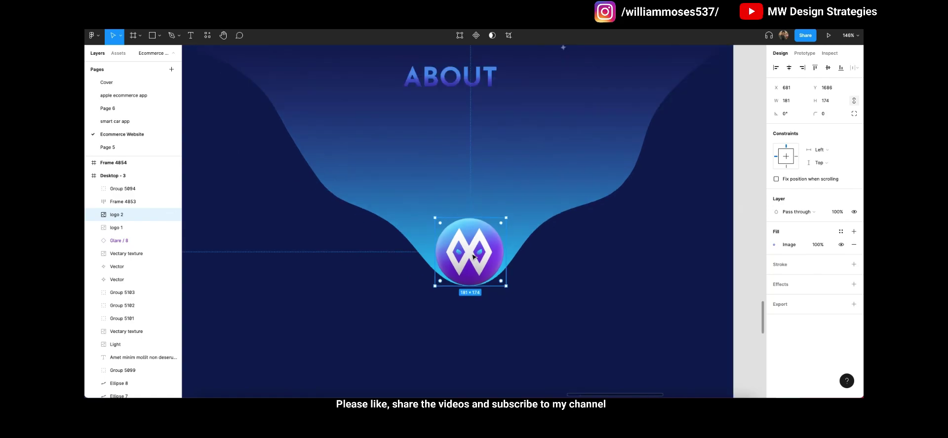
left_click_drag(465, 213, 465, 206)
left_click_drag(466, 239, 467, 238)
scroll(468, 252, "up", 2)
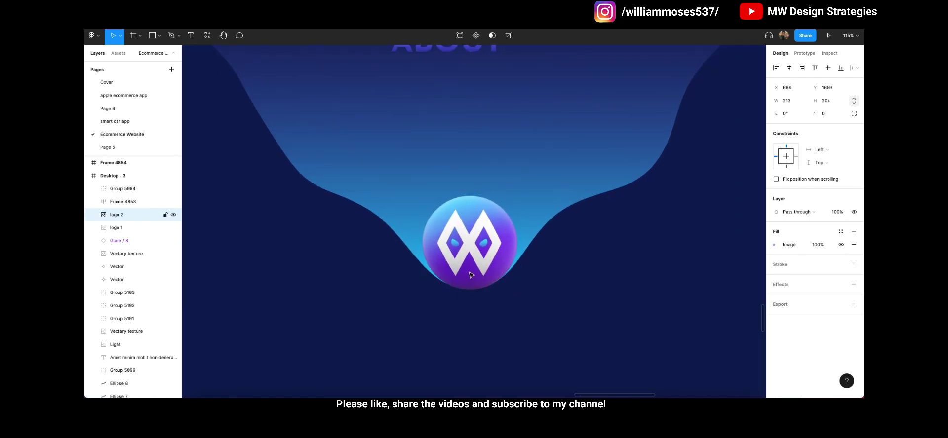
scroll(471, 275, "down", 2)
left_click(602, 345)
scroll(602, 345, "down", 1)
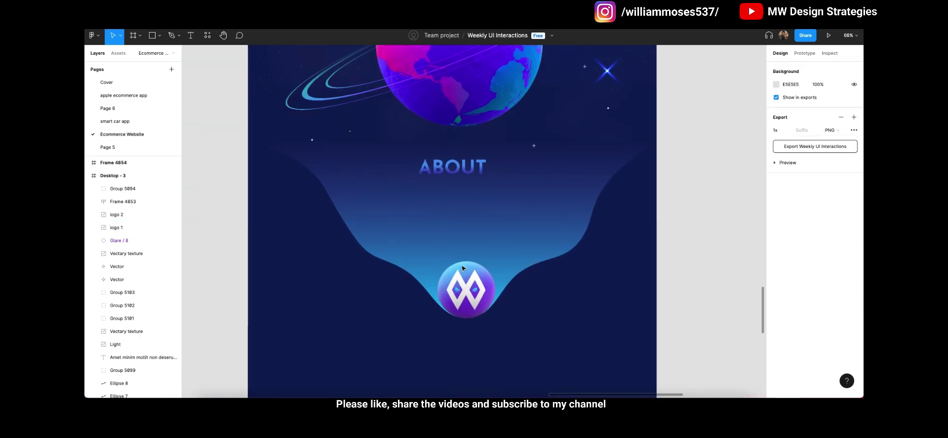
scroll(453, 264, "up", 2)
scroll(582, 247, "up", 1)
left_click(537, 247)
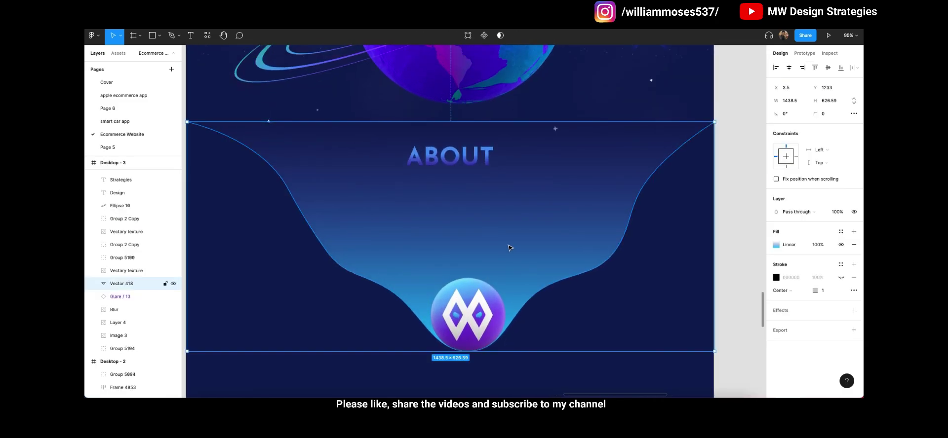
scroll(510, 248, "down", 1)
left_click(730, 213)
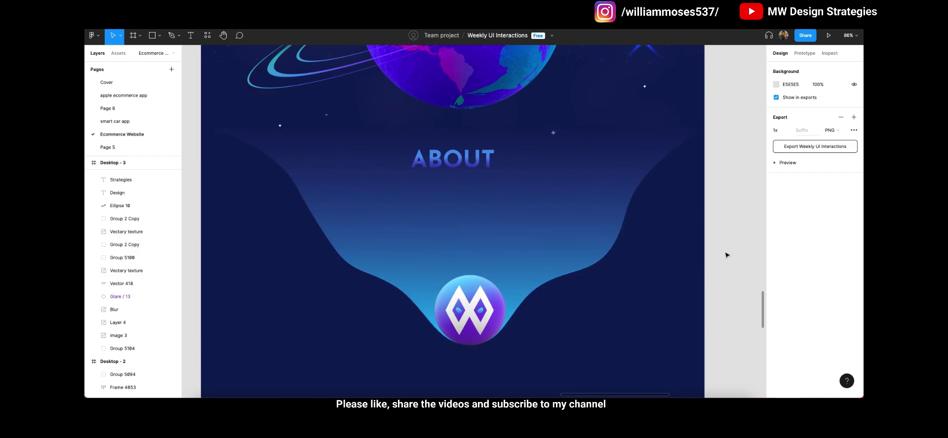
left_click(528, 279)
left_click(493, 306)
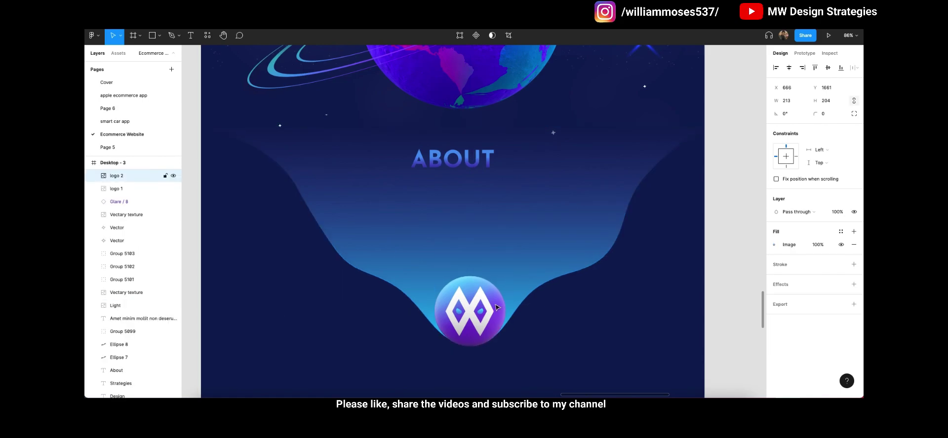
- Select the ABOUT heading and the wave shape in Desktop - 3 to check their placement
left_click(496, 307, "shift")
scroll(429, 193, "up", 1)
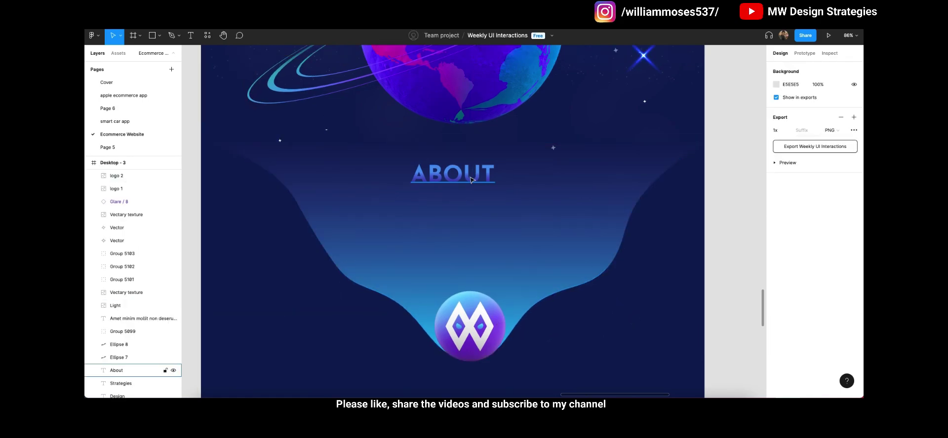
left_click(429, 192)
left_click(656, 176, "shift")
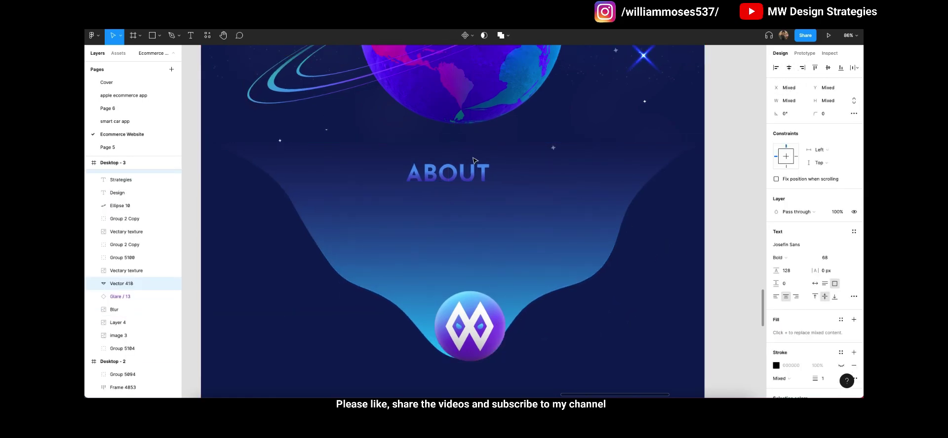
left_click(598, 213, "shift")
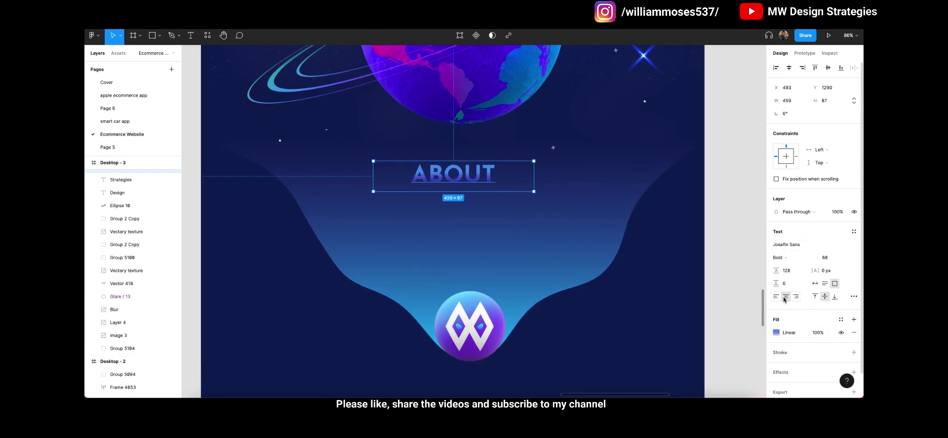
key("Escape")
scroll(568, 247, "up", 3)
left_click(516, 295)
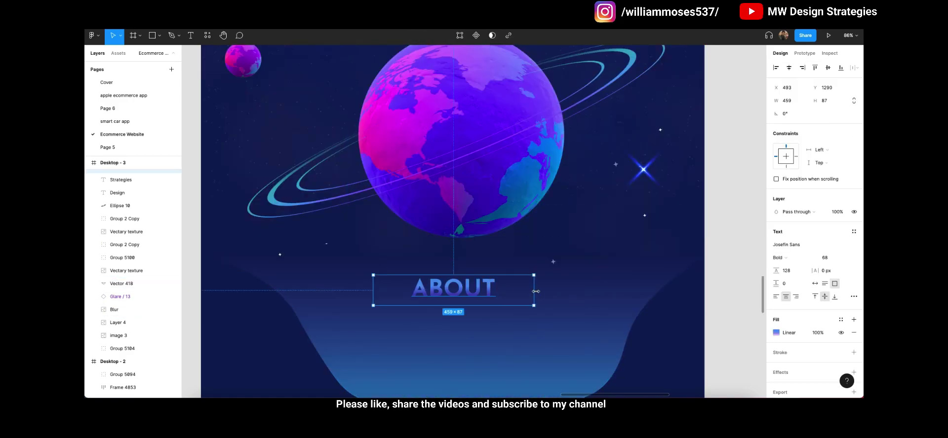
left_click(725, 209)
- Copy the intro paragraph from Desktop - 2 and paste it beneath ABOUT in Desktop - 3
scroll(445, 257, "left", 5)
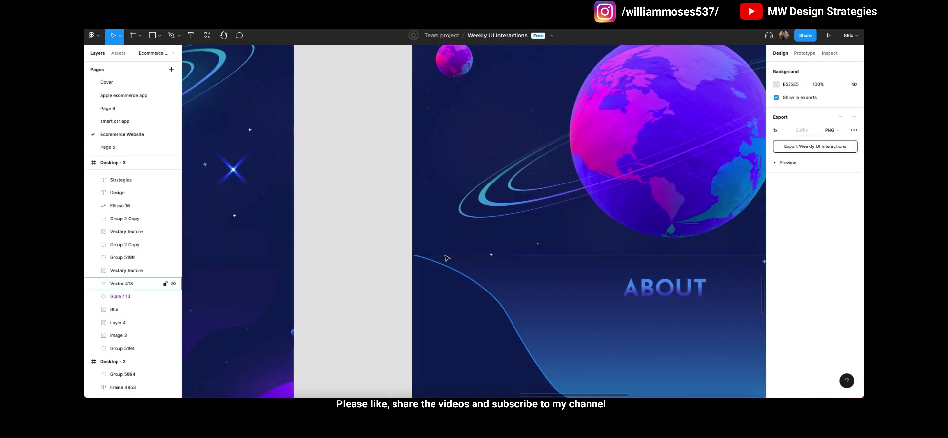
scroll(446, 258, "right", 5)
left_click(488, 321)
scroll(535, 261, "left", 5)
scroll(551, 300, "right", 4)
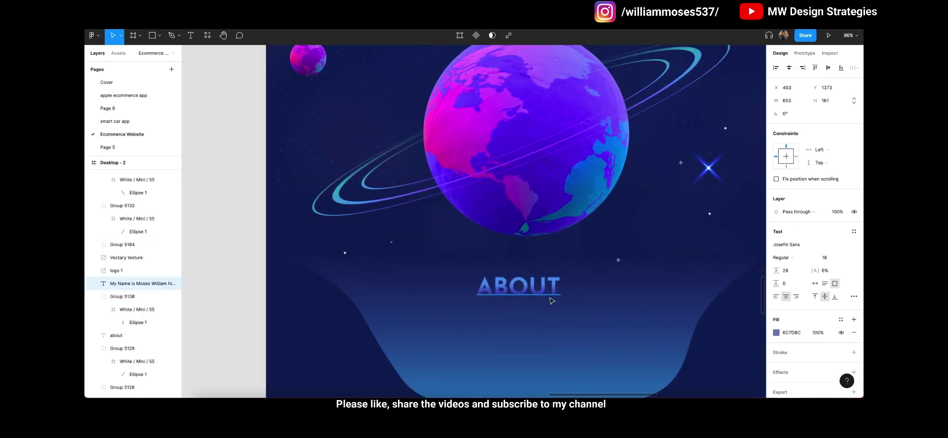
scroll(551, 300, "down", 2)
scroll(551, 300, "right", 2)
key("ctrl+v")
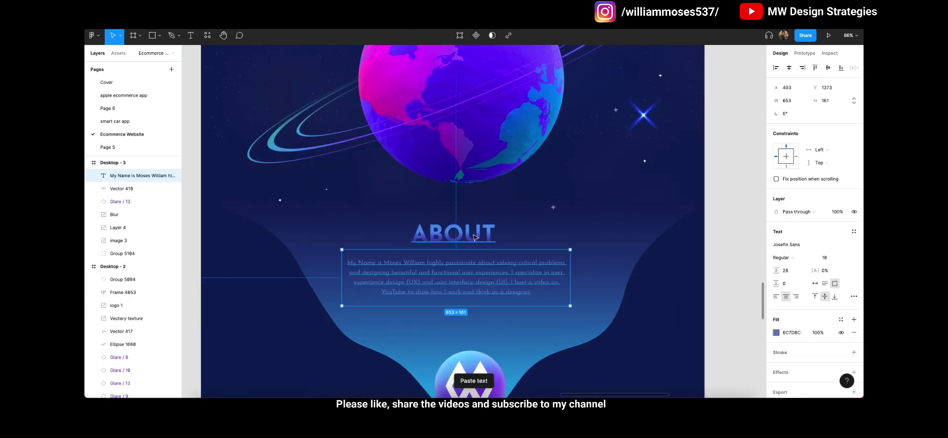
- Select ABOUT with the wave shape and inspect the wave's anchor points
left_click(473, 237, "shift")
scroll(533, 257, "down", 2)
left_click(587, 247, "shift")
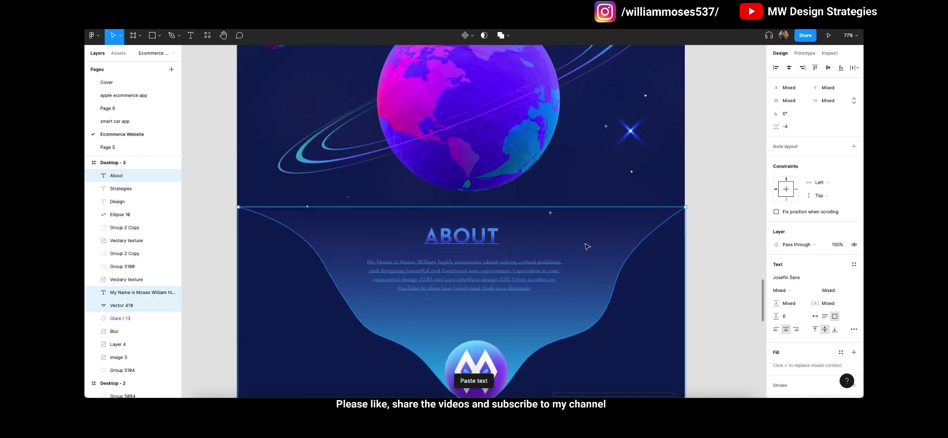
scroll(494, 246, "down", 2)
double_click(509, 276)
scroll(511, 261, "down", 2)
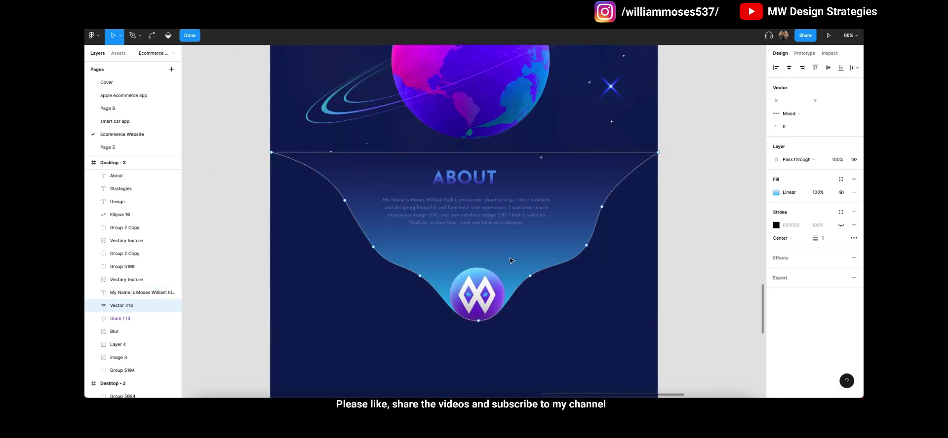
key("Escape")
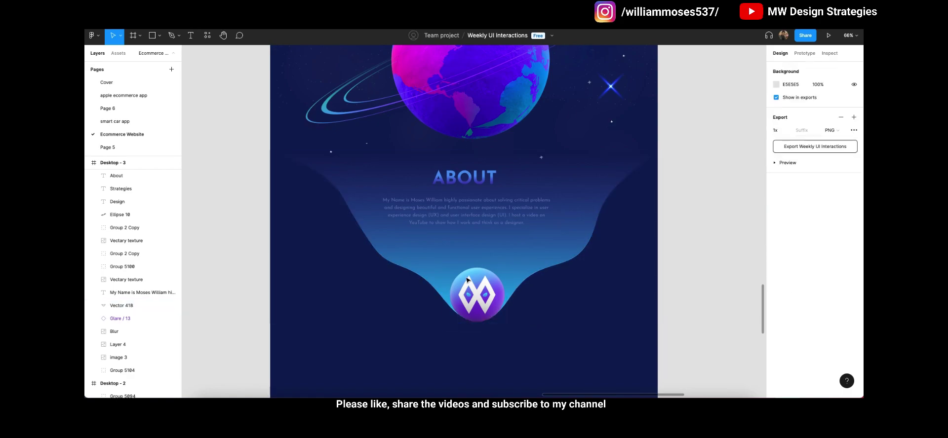
- Adjust the wave's right endpoint and shift it left, giving 1484 wide at X −26
double_click(571, 222)
left_click_drag(657, 153, 680, 153)
key("Escape")
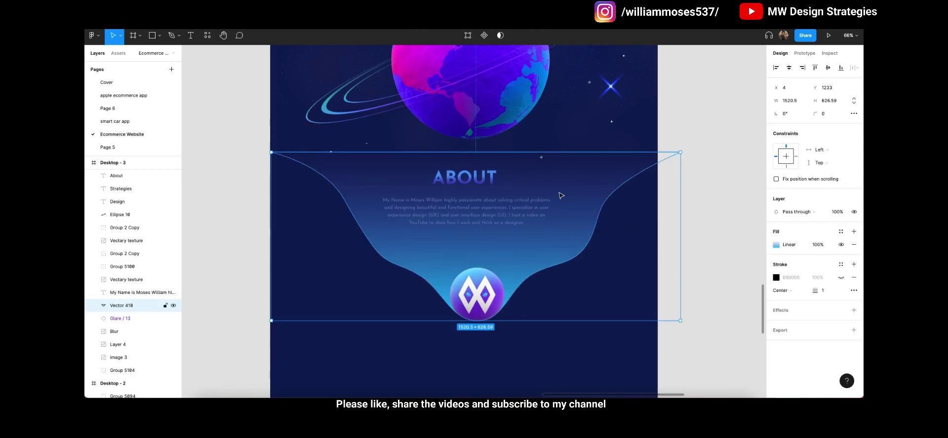
key("shift+Left")
key("shift+Left")
key("shift+Left")
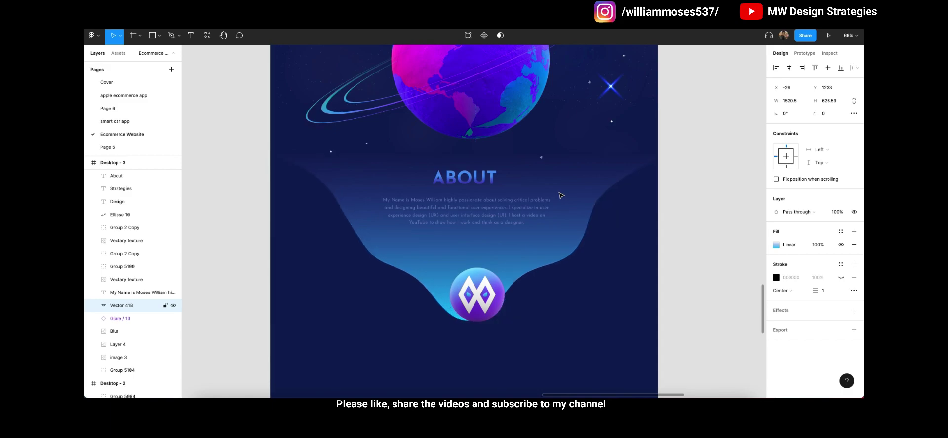
scroll(561, 195, "up", 1)
key("Return")
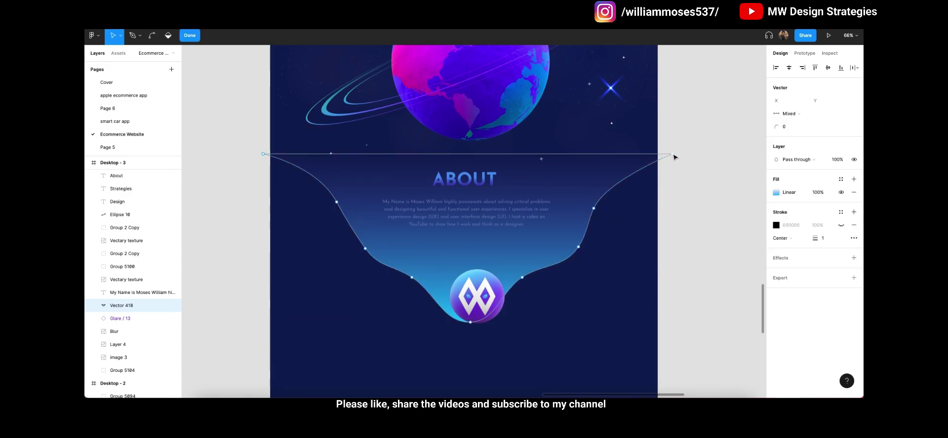
left_click_drag(673, 157, 663, 155)
key("Escape")
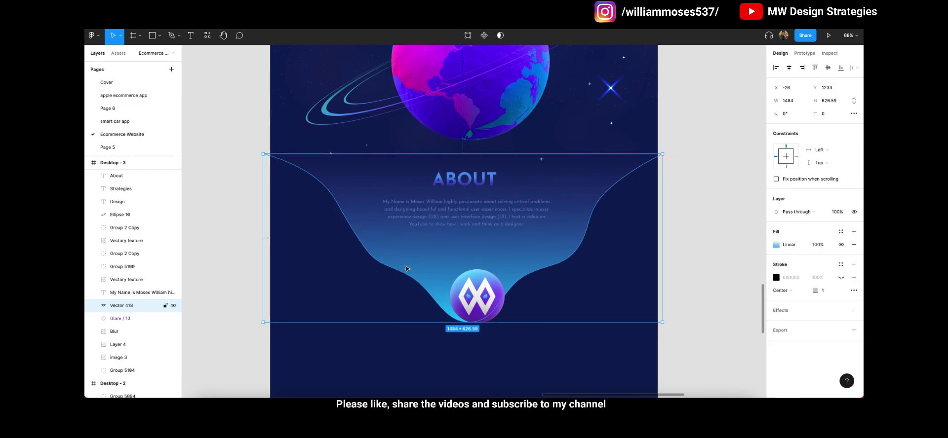
- Move the logo icon left to X 634 so it sits centred in the wave's dip
left_click(477, 293, "shift")
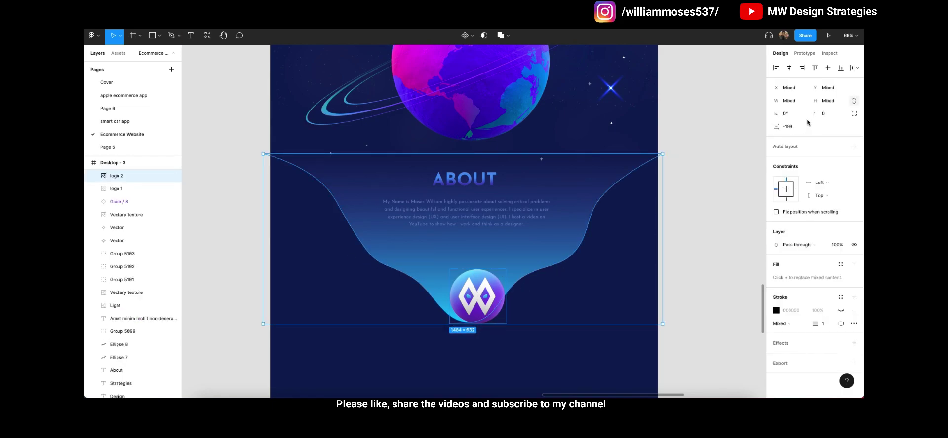
key("Escape")
left_click(488, 298)
left_click_drag(498, 298, 489, 298)
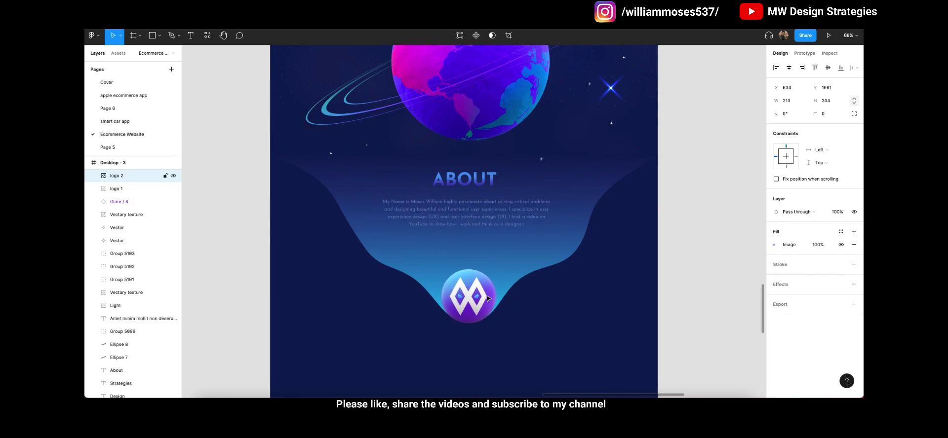
left_click(592, 311)
scroll(485, 268, "up", 2)
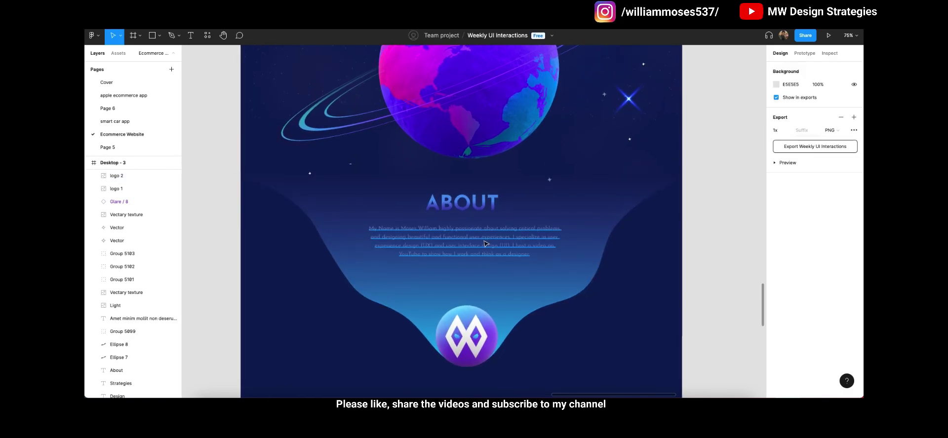
- Make the About paragraph white FFFFFF at about 50% opacity
left_click(484, 243)
scroll(484, 243, "up", 2)
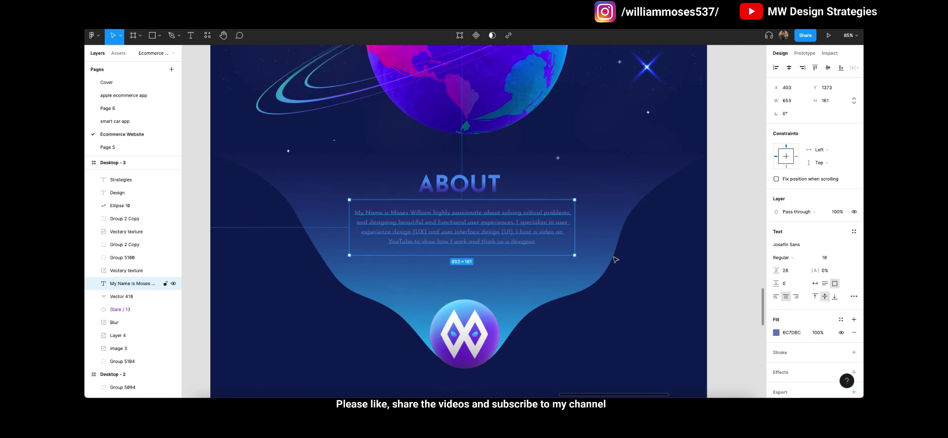
left_click(776, 333)
left_click_drag(713, 273, 668, 195)
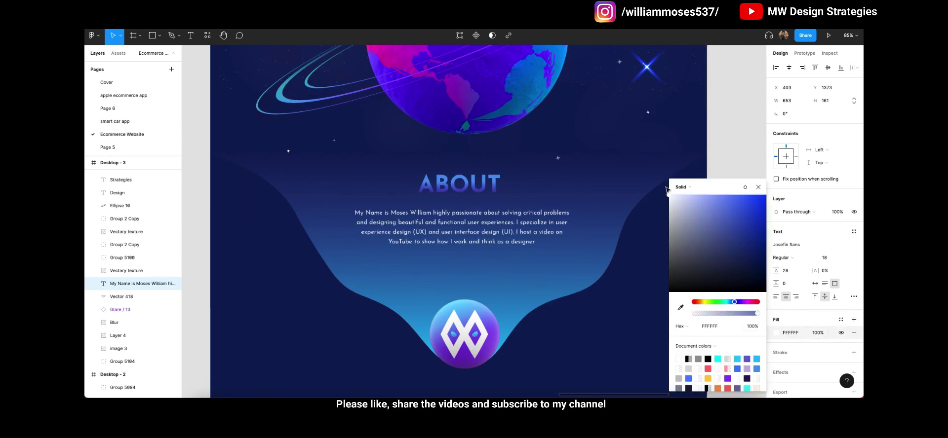
left_click_drag(752, 318, 724, 310)
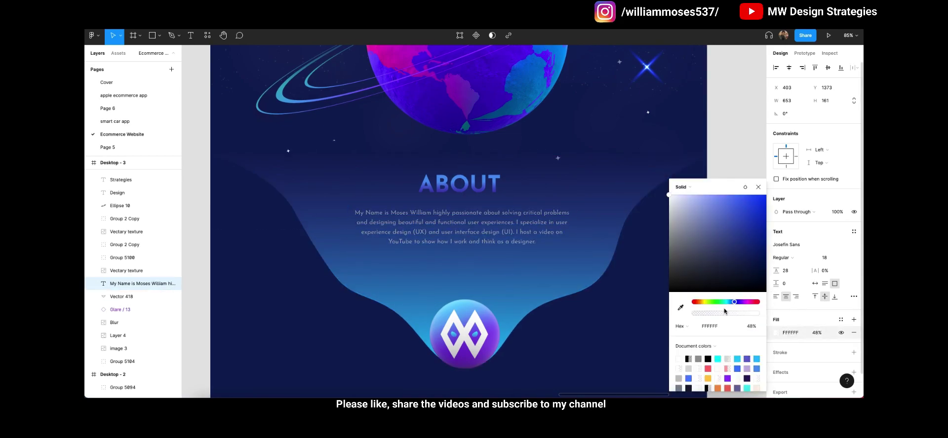
left_click(647, 339)
- Nudge the About paragraph slightly upward
left_click(494, 238)
left_click_drag(493, 238, 494, 235)
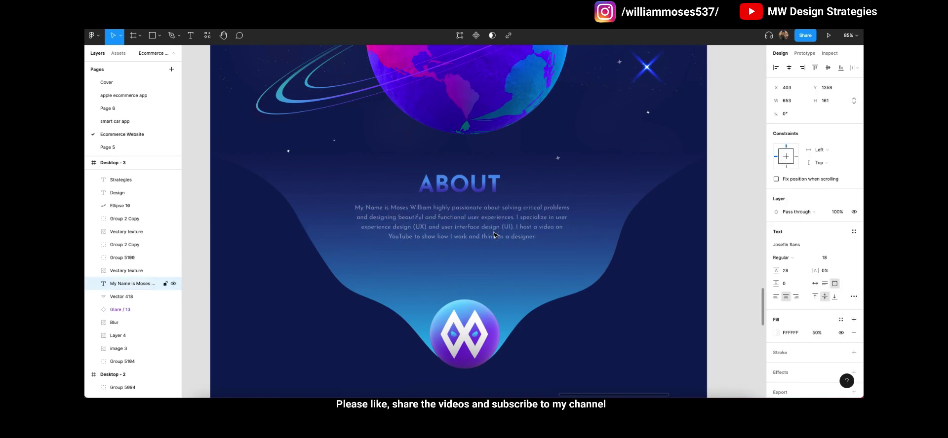
left_click(636, 327)
scroll(636, 326, "up", 2)
- Lower the wave gradient's cyan 1CCBFF stop to 39% opacity
left_click(635, 326)
scroll(636, 327, "down", 1)
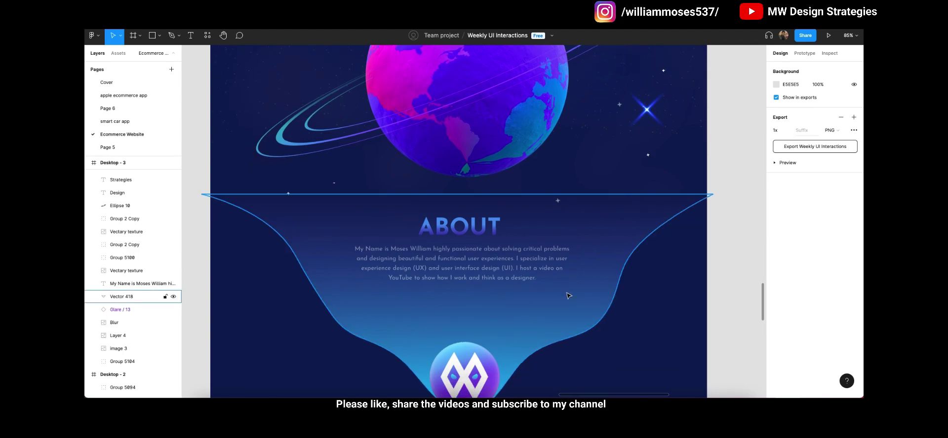
left_click(776, 244)
scroll(531, 278, "down", 1)
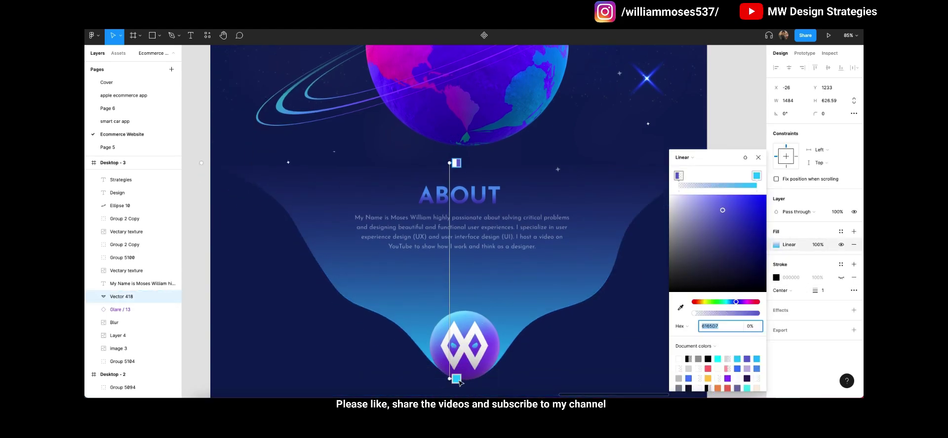
left_click(456, 380)
scroll(456, 380, "down", 2)
left_click_drag(753, 315, 725, 313)
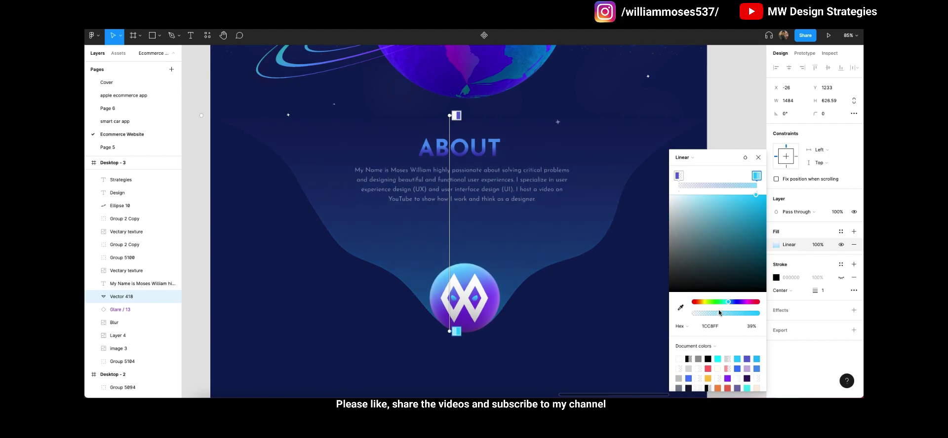
left_click(597, 338)
scroll(612, 325, "up", 2)
scroll(428, 324, "down", 1)
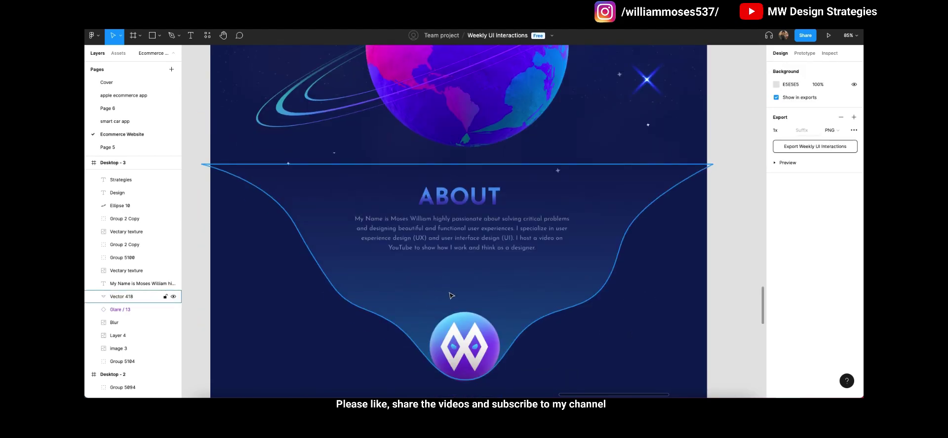
scroll(550, 313, "up", 5)
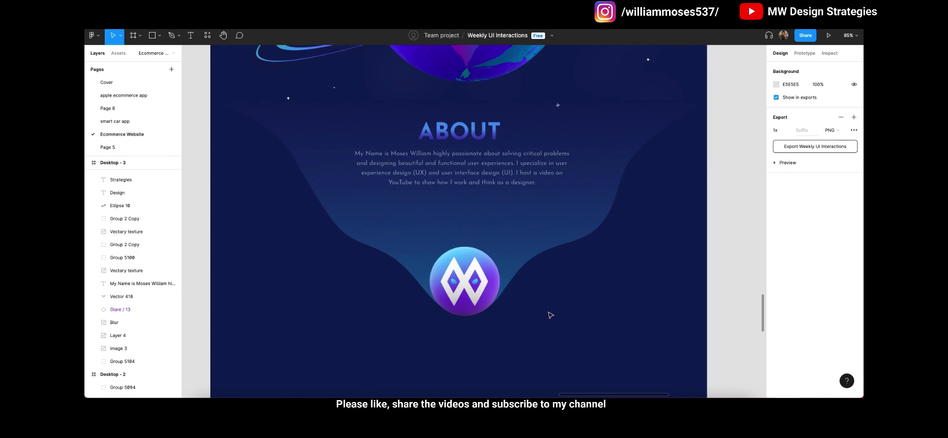
scroll(564, 302, "up", 3)
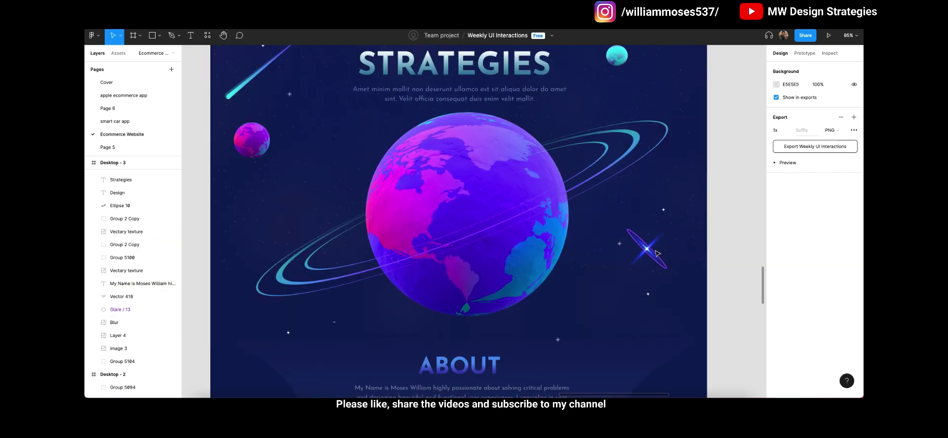
- Delete the stray pasted copy of the star's light streak
left_click(666, 271)
scroll(659, 254, "up", 5)
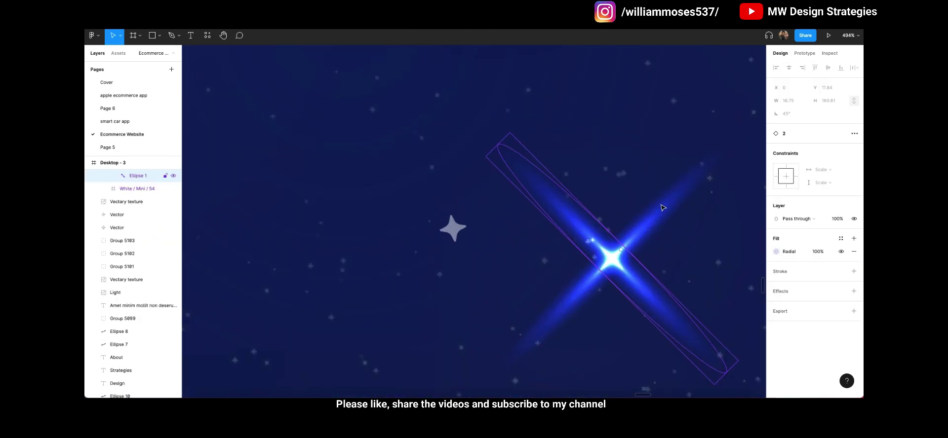
scroll(663, 208, "down", 10)
scroll(457, 288, "down", 5)
key("Escape")
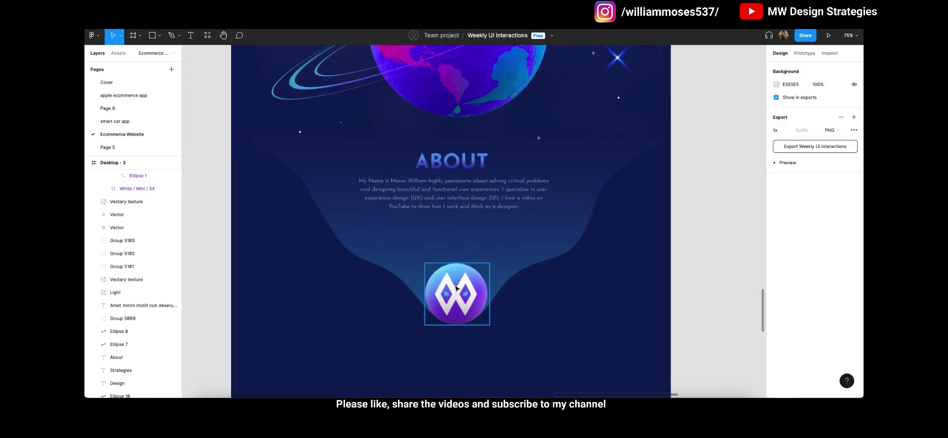
scroll(456, 288, "up", 3)
scroll(454, 237, "down", 3)
key("ctrl+v")
mouse_move(457, 228)
left_mouse_down()
mouse_move(452, 282)
mouse_move(395, 270)
left_mouse_up()
key("Delete")
scroll(645, 199, "up", 4)
scroll(645, 199, "up", 2)
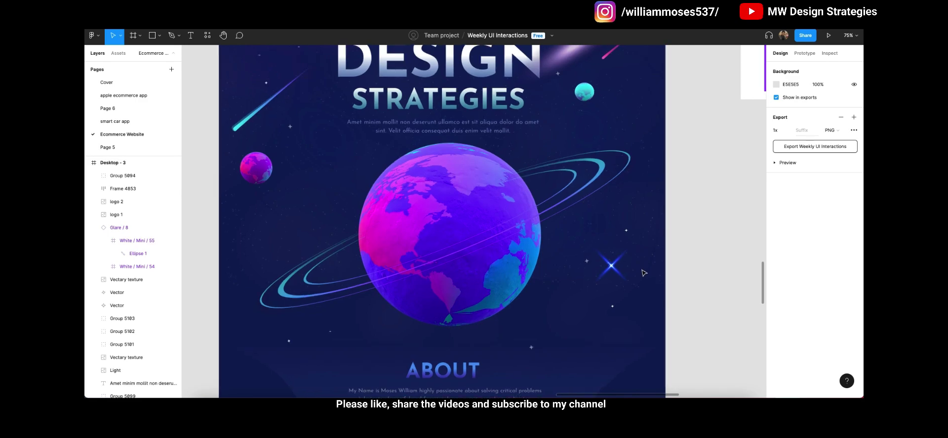
scroll(599, 269, "up", 10)
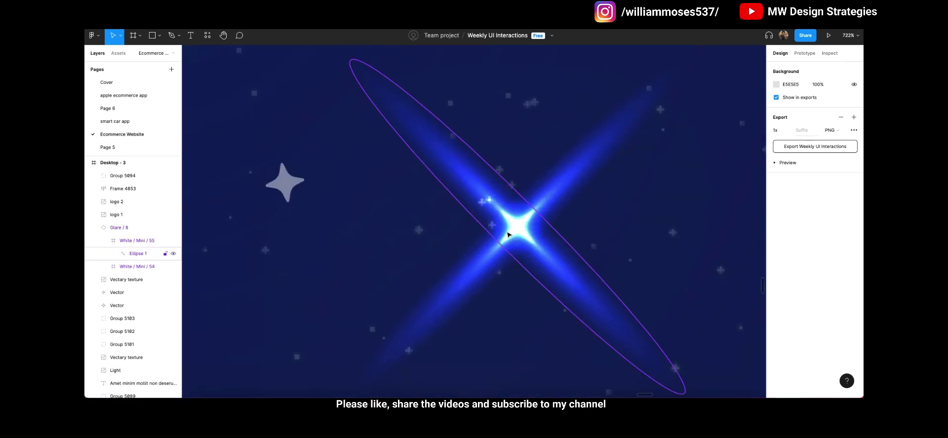
scroll(509, 228, "down", 6)
- Paste a copy of Glare / 8 as Glare / 14 off the page on the grey canvas
left_click(508, 227)
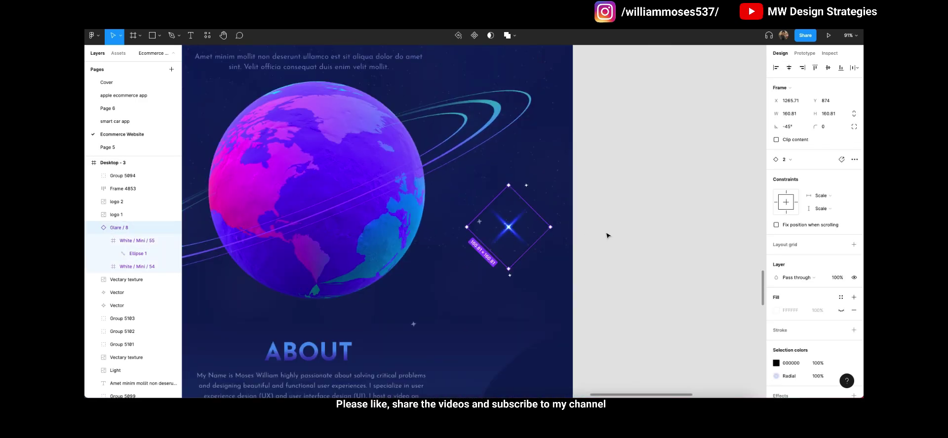
scroll(607, 235, "right", 5)
left_click(575, 246)
key("ctrl+v")
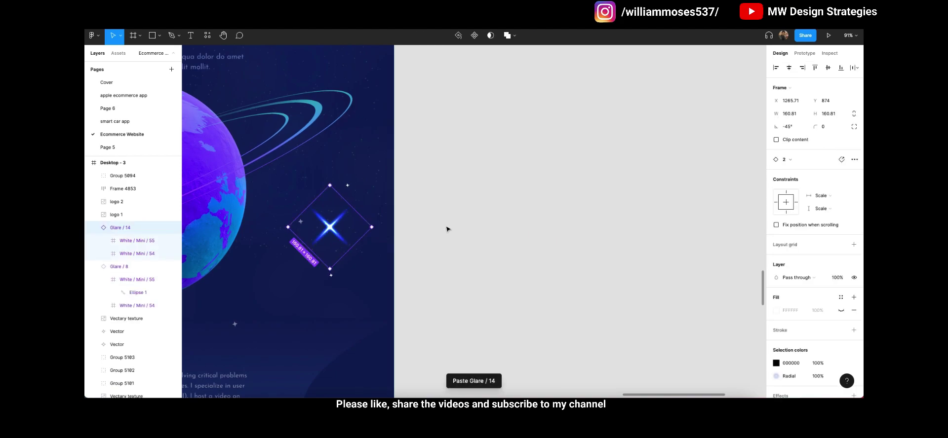
left_click_drag(344, 230, 502, 228)
left_click(554, 243)
left_click(487, 238)
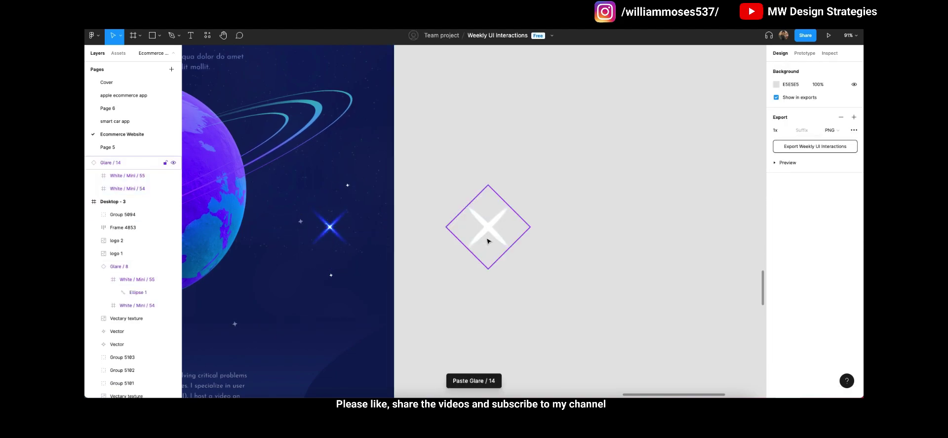
- Draw a new 319×309 frame to the right of the glare copy
scroll(549, 225, "up", 1)
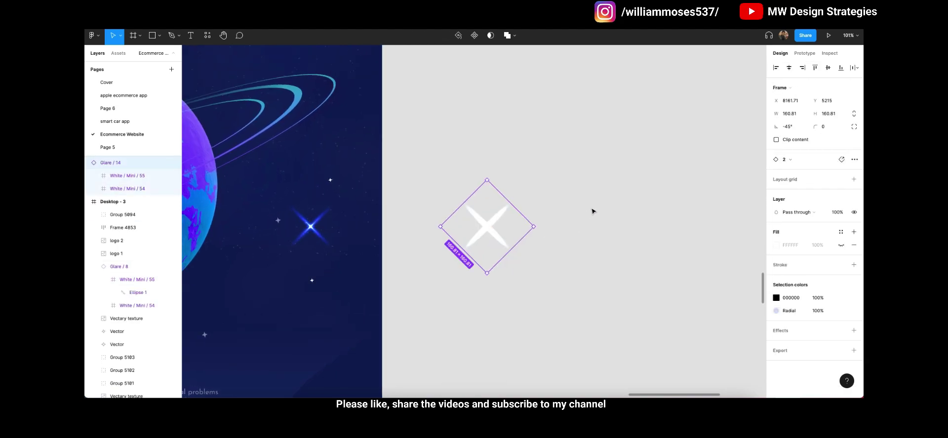
key("f")
left_click_drag(548, 172, 679, 298)
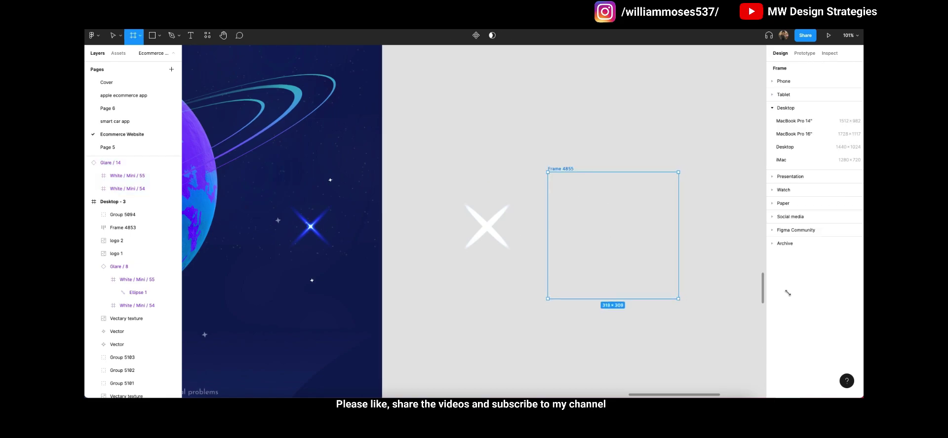
- Fill the new frame with black
left_click(776, 245)
left_click(668, 287)
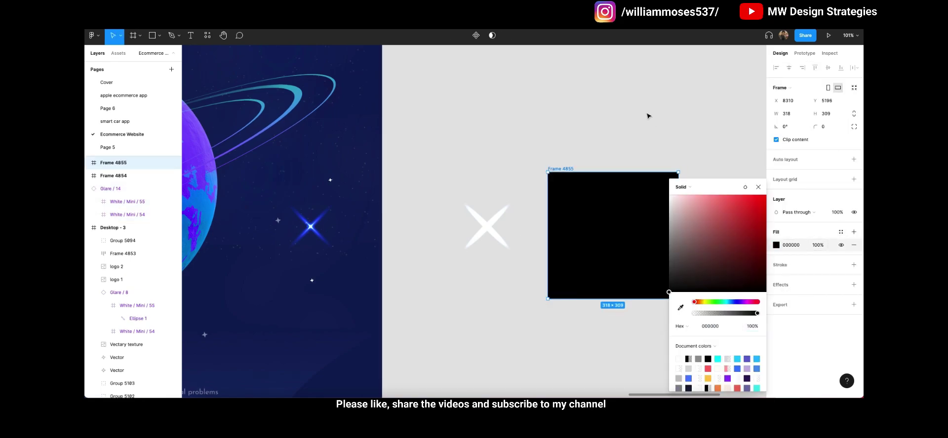
left_click(647, 116)
scroll(660, 205, "right", 1)
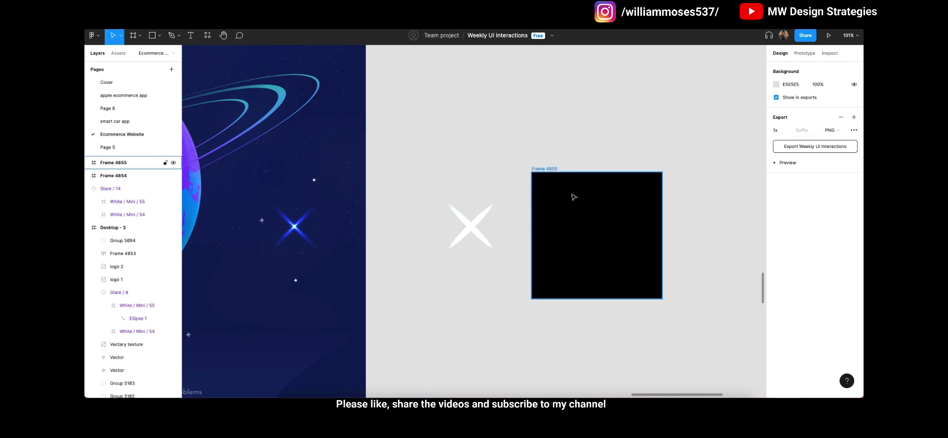
- Draw a tall narrow ellipse centred inside the black frame
left_click(159, 36)
left_click(130, 83)
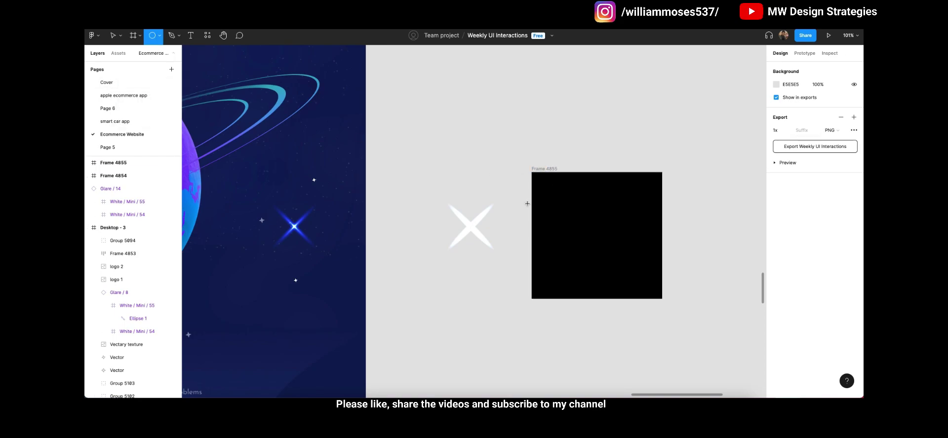
left_click_drag(571, 186, 585, 274)
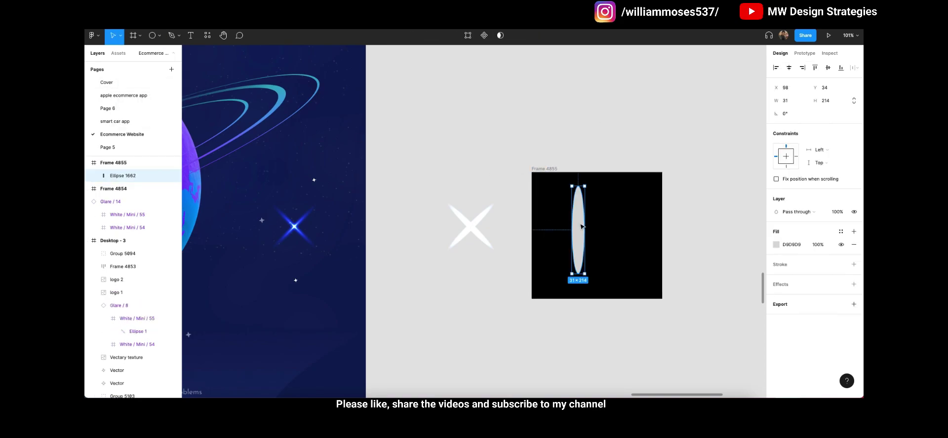
left_click_drag(581, 226, 606, 246)
- Switch the ellipse fill to a radial gradient with a cyan first stop
left_click(776, 245)
left_click(684, 187)
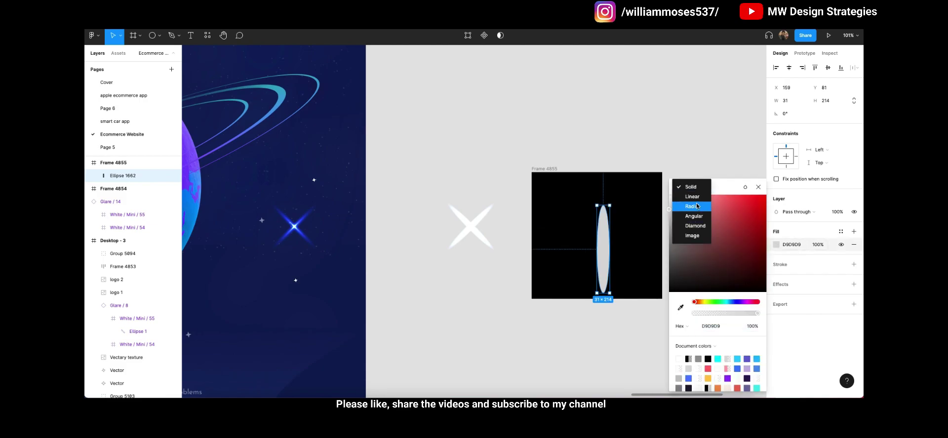
left_click(703, 207)
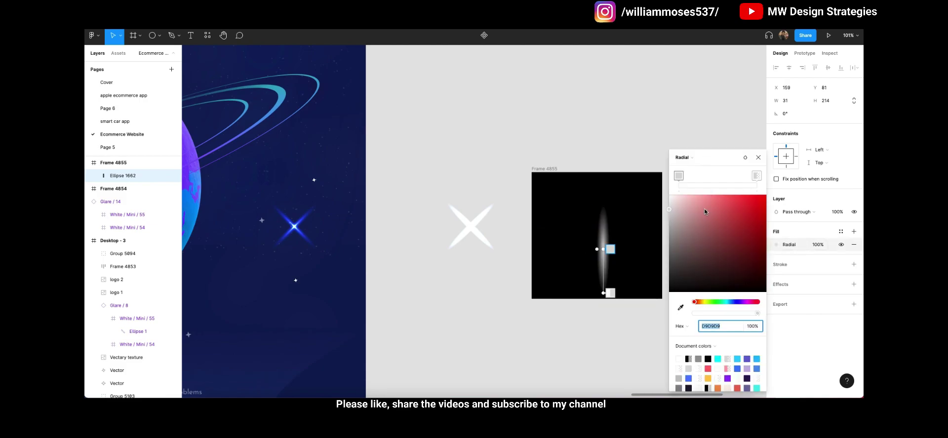
scroll(604, 252, "up", 3)
scroll(601, 240, "down", 3)
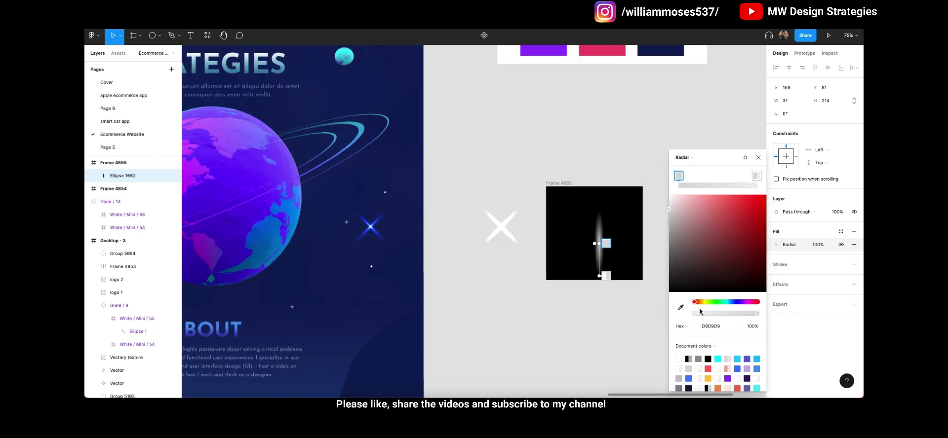
scroll(611, 301, "up", 3)
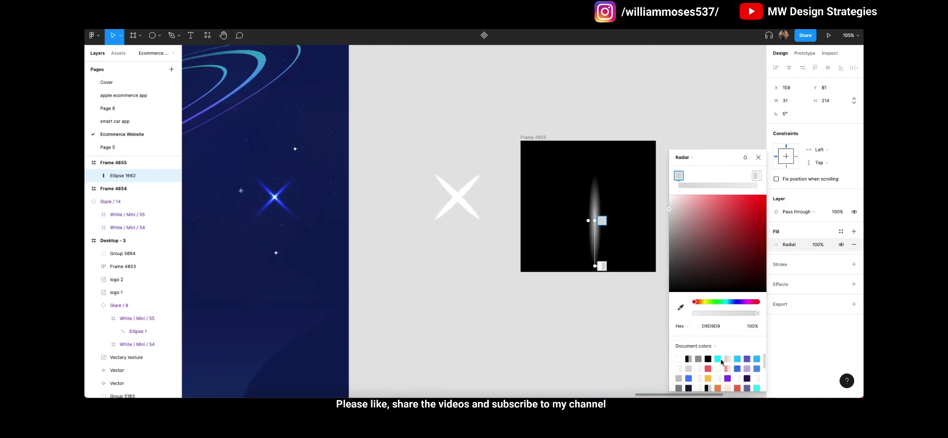
left_click(719, 361)
- Colour the other gradient stop blue 4A7DFE and fade it nearly transparent
scroll(614, 279, "up", 2)
left_click(595, 268)
scroll(596, 269, "down", 3)
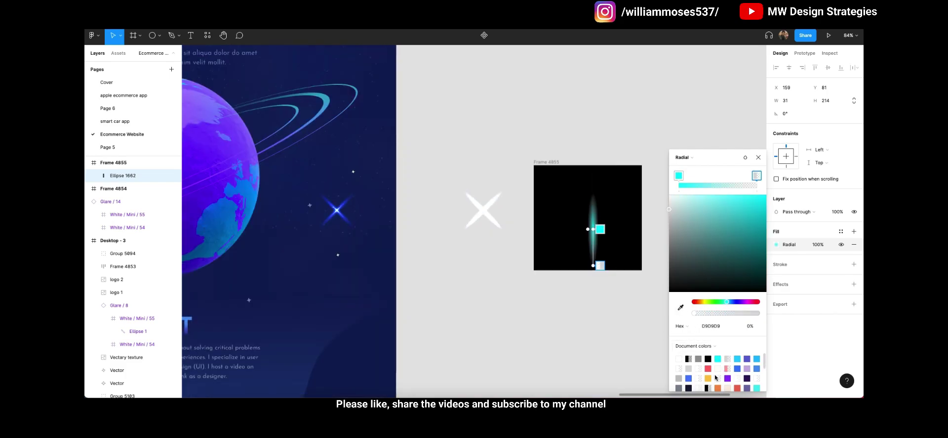
left_click(688, 378)
scroll(585, 264, "up", 3)
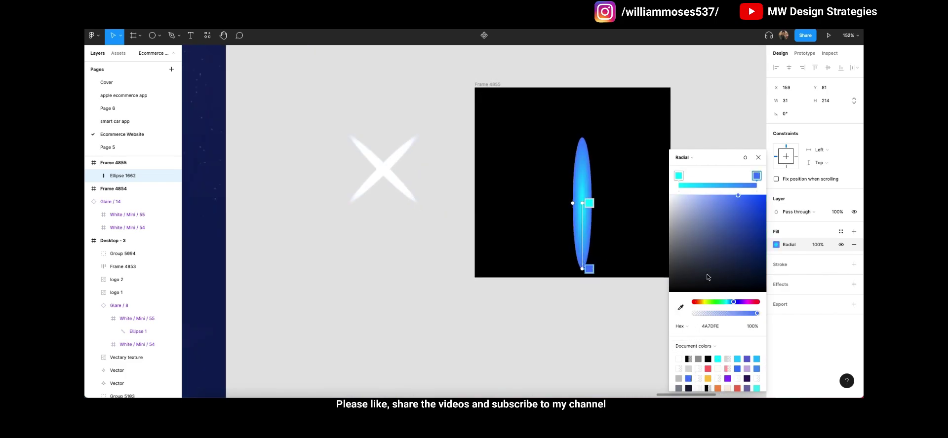
left_click_drag(757, 312, 707, 316)
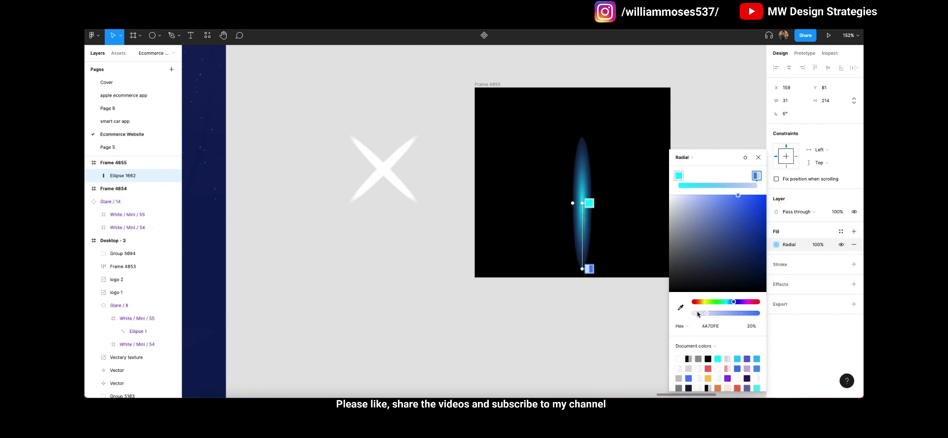
left_click_drag(705, 316, 697, 316)
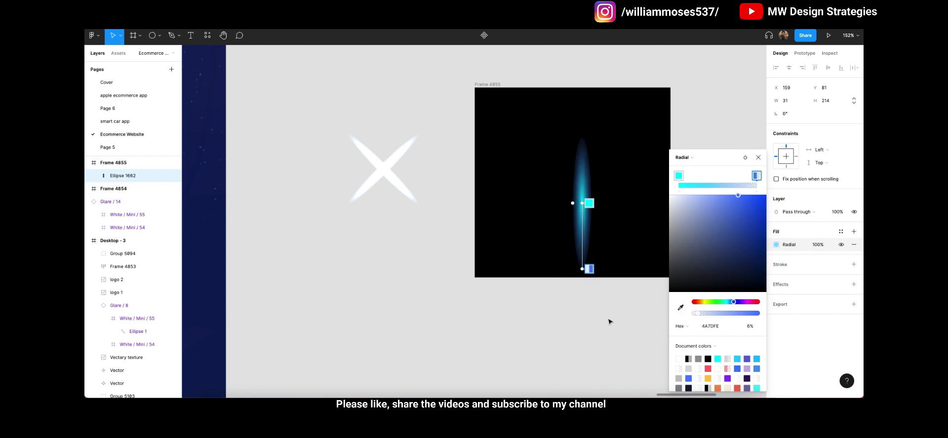
- Resize the ellipse to 49×227 and rotate it to about 42°
key("Escape")
left_click_drag(588, 207, 592, 167)
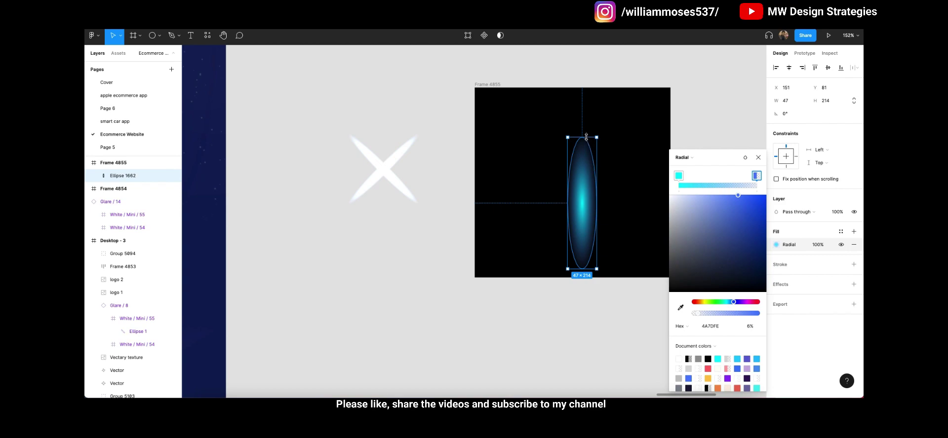
key("ctrl+z")
key("ctrl+z")
key("alt")
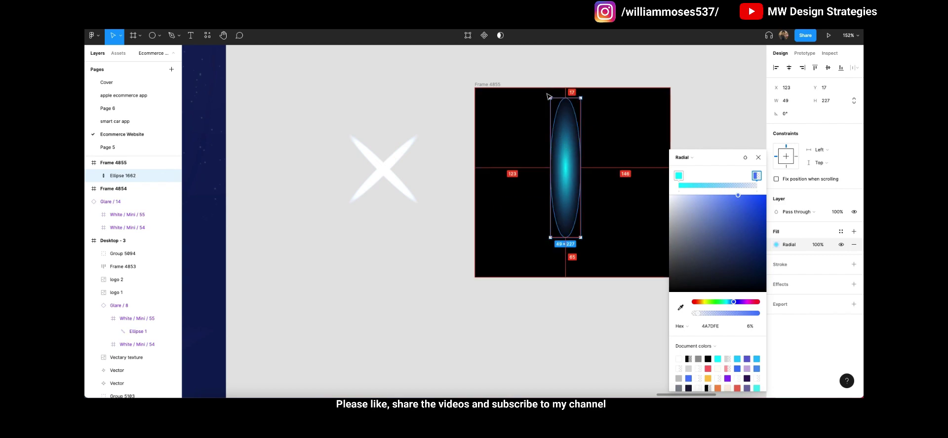
key("Escape")
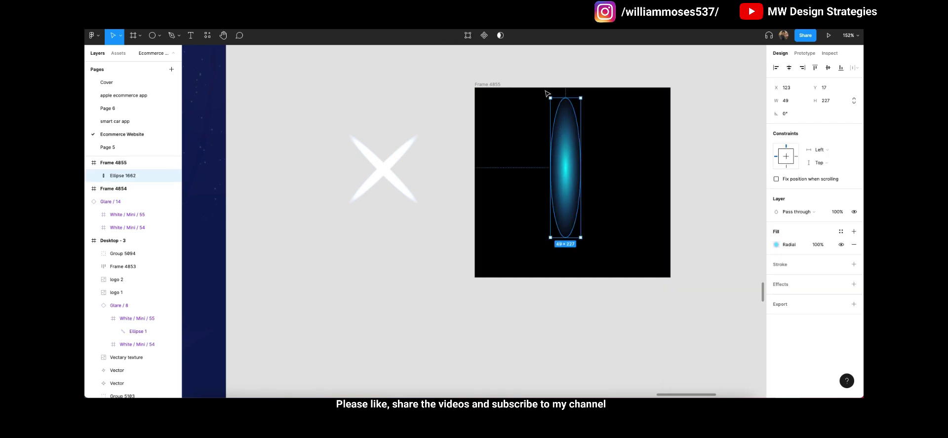
left_click_drag(546, 94, 501, 126)
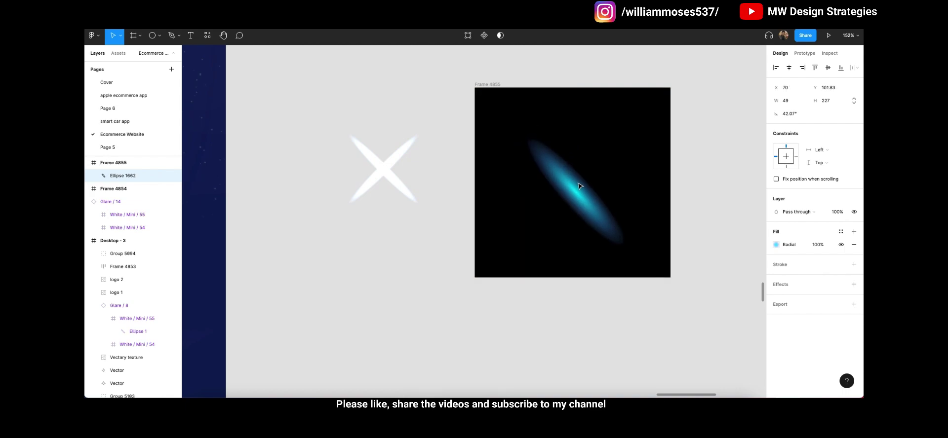
- Duplicate the glow ellipse and rotate the copy to -46.96°, centred over the original as an X
key("ctrl+d")
left_click(541, 127)
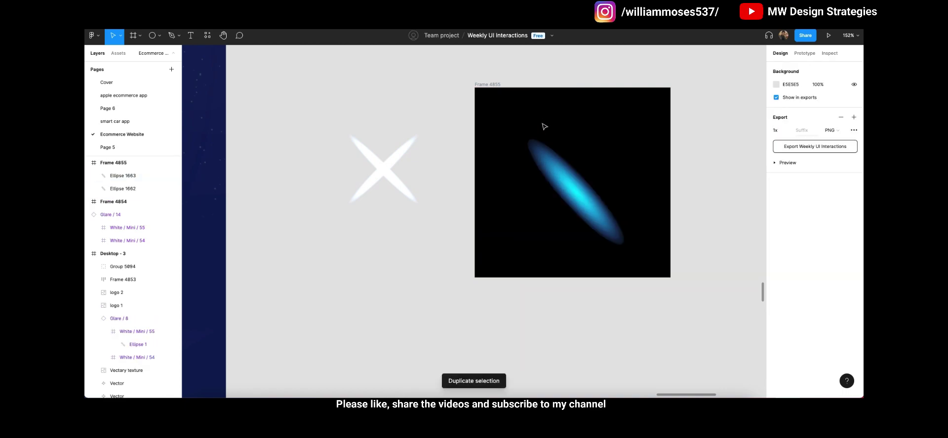
left_click(544, 158)
left_click_drag(542, 125, 641, 157)
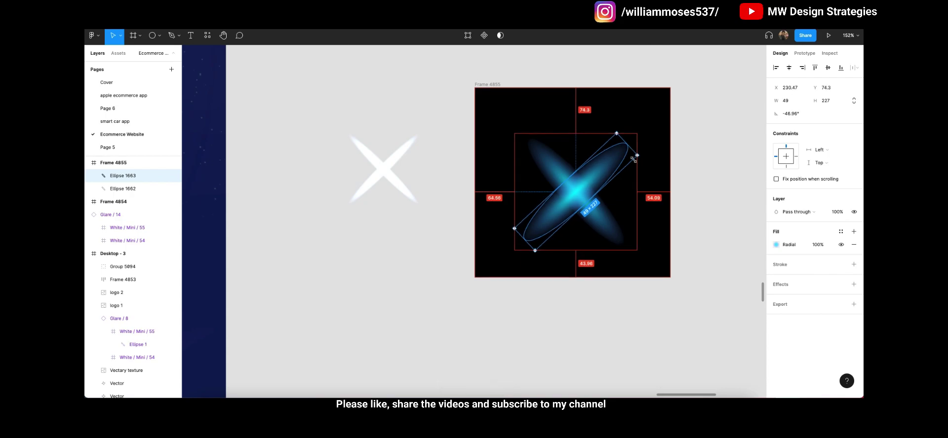
left_click_drag(576, 194, 623, 183)
- Select both crossed ellipses, then select the star glare beside the globe
left_click(579, 198, "shift")
left_click(505, 134)
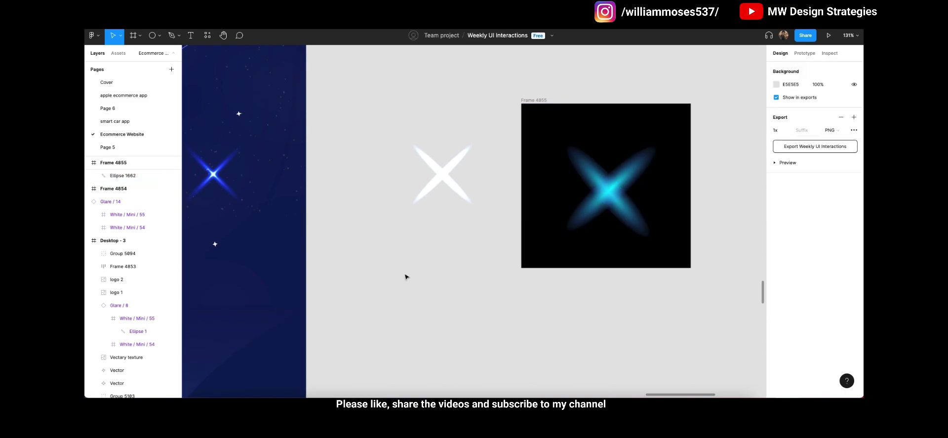
scroll(406, 275, "left", 10)
left_click(665, 172)
- Deselect the star glare, add another beam ellipse to the selection, and pan toward Desktop - 3
scroll(534, 180, "down", 5)
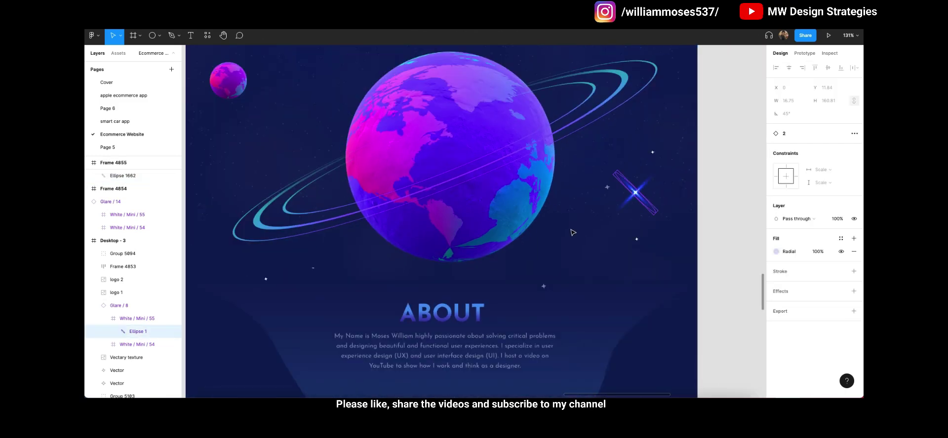
scroll(624, 207, "down", 5)
left_click(718, 233)
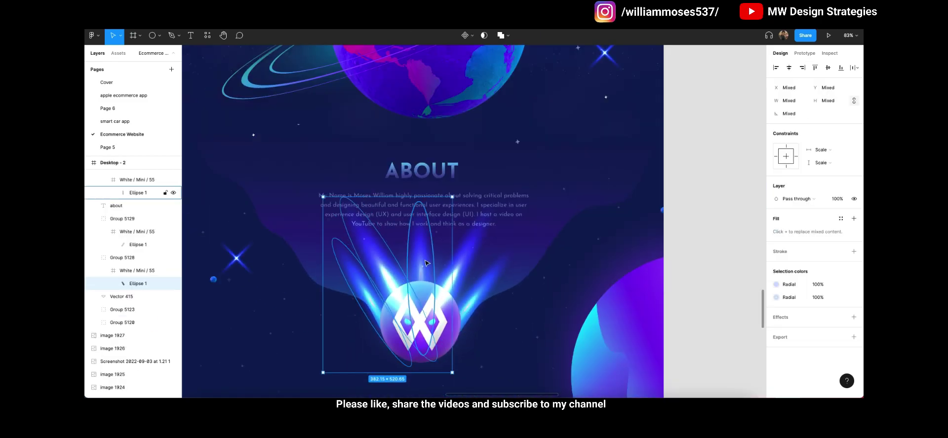
left_click(427, 263, "shift")
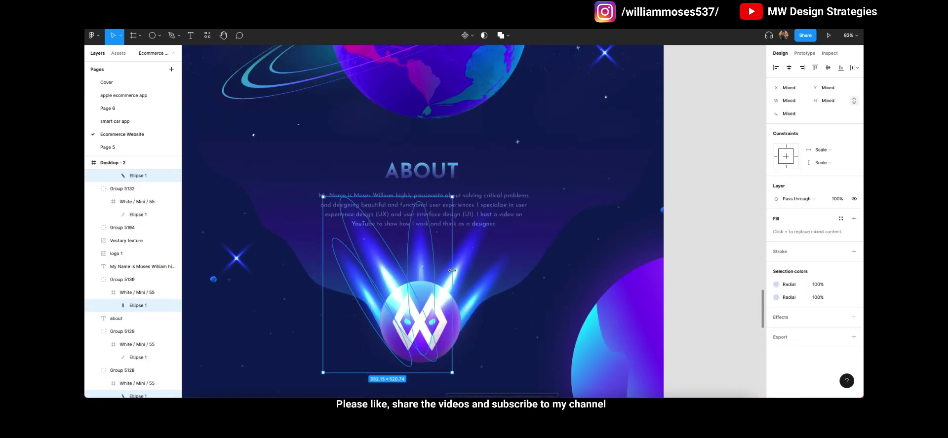
scroll(489, 295, "up", 2)
scroll(496, 302, "right", 10)
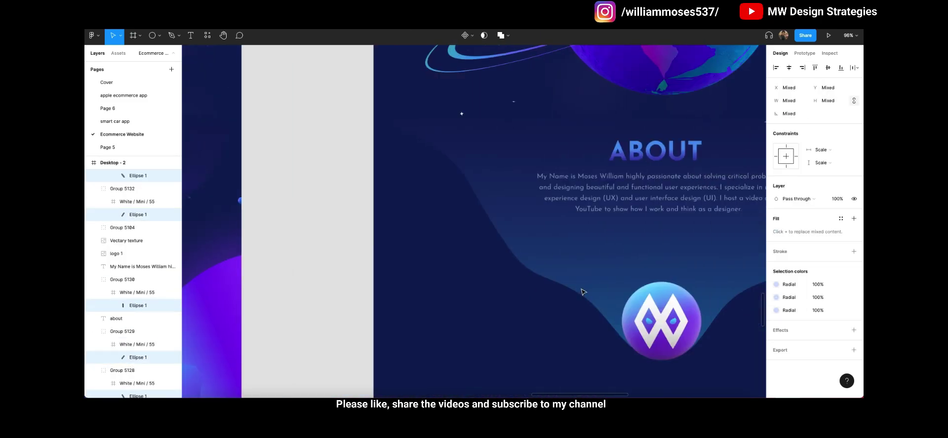
- Paste the glow ellipses into Desktop - 3, then delete the mistaken paste
left_click(623, 288)
key("ctrl+v")
scroll(623, 288, "up", 2)
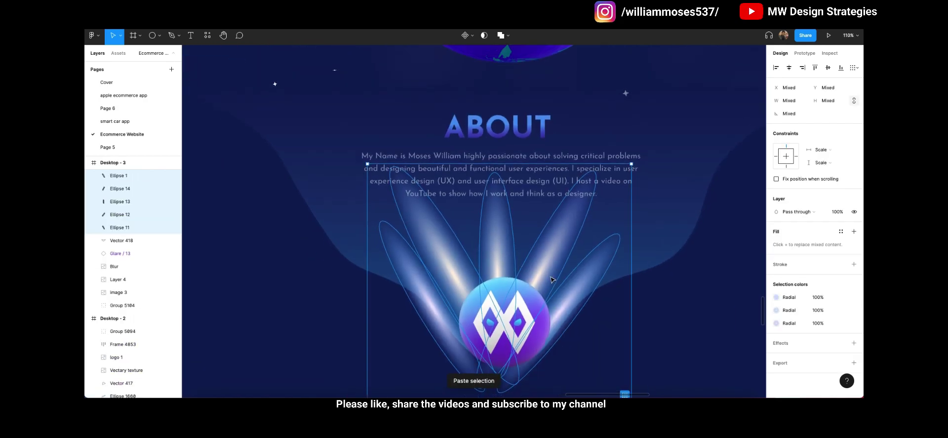
scroll(547, 253, "down", 1)
key("Delete")
- Select the glow beam groups together and paste them into the Desktop - 3 About frame
scroll(546, 253, "right", 10)
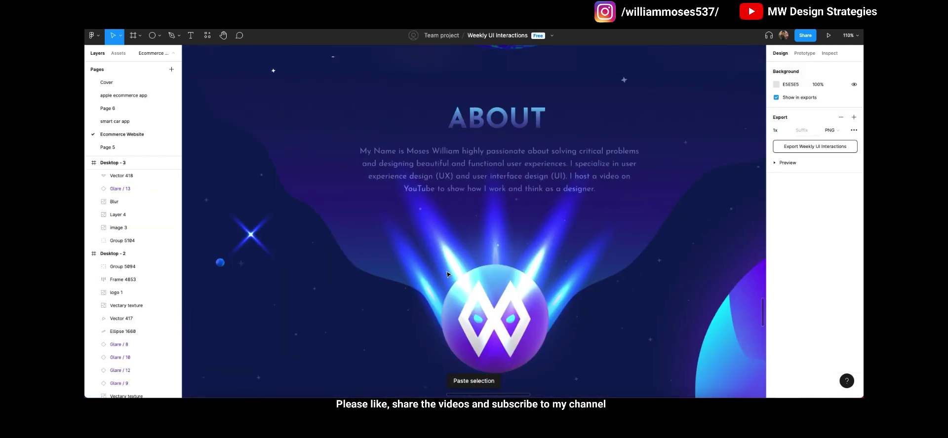
key("ctrl+v")
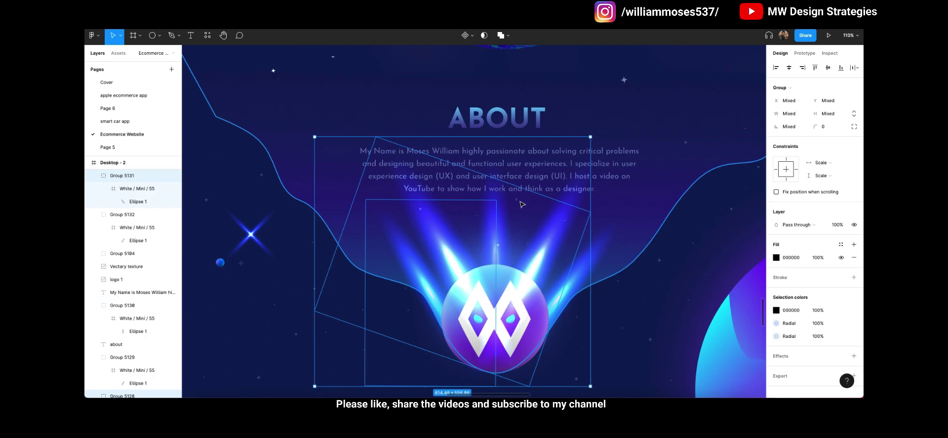
left_click(543, 222, "shift")
left_click(573, 247, "shift")
left_click(596, 267, "shift")
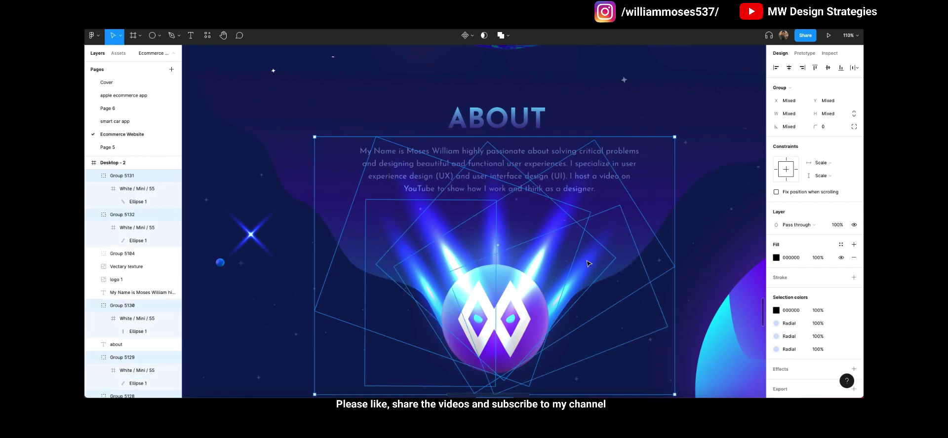
scroll(587, 263, "right", 10)
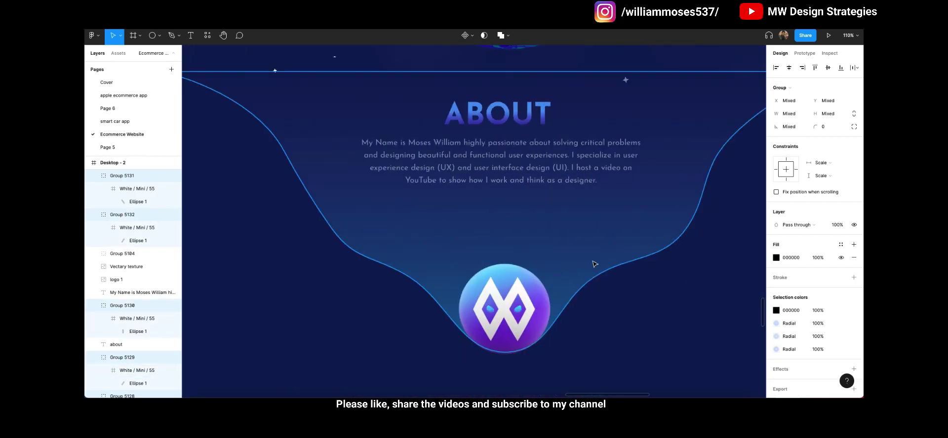
key("ctrl+v")
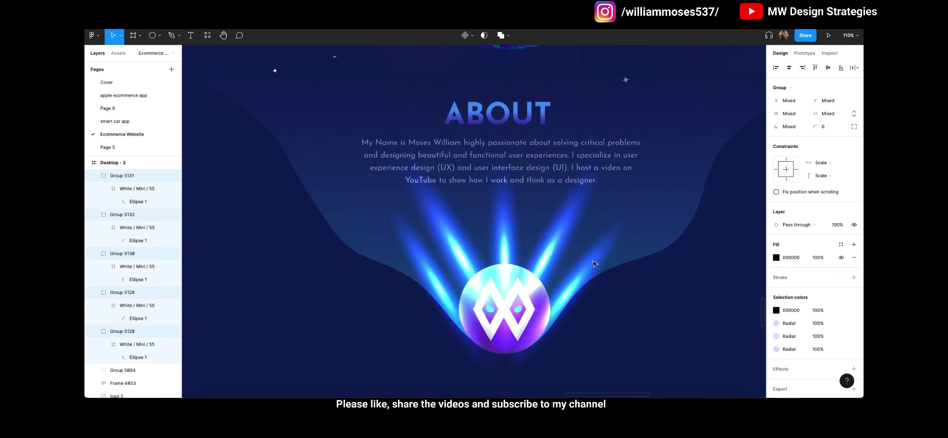
- Send glow groups 5129 and 5128 lower in the Desktop - 3 layer stack
left_click(599, 269)
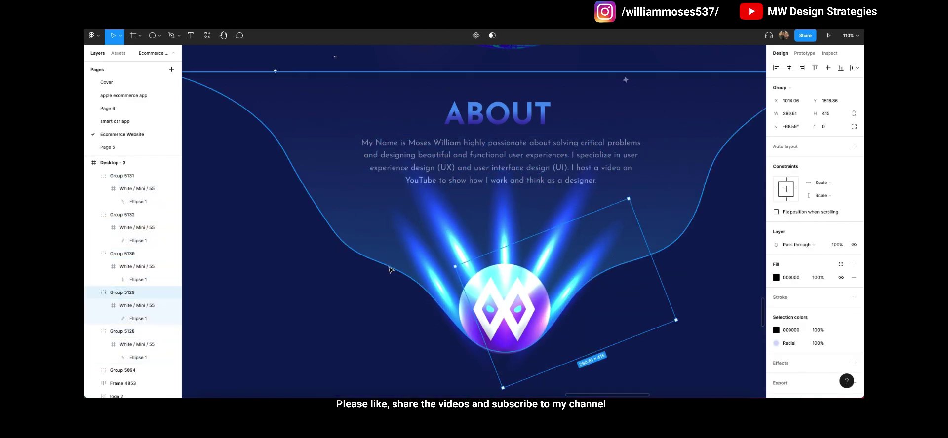
left_click(422, 269, "shift")
key("ctrl+shift+[")
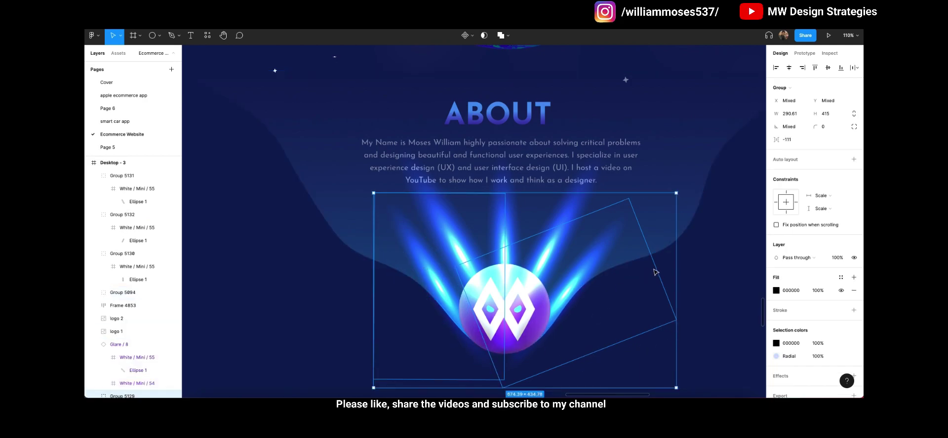
left_click(735, 310)
- Check glow groups 5130, 5132 and 5131 fanning around the M logo orb
scroll(473, 274, "right", 5)
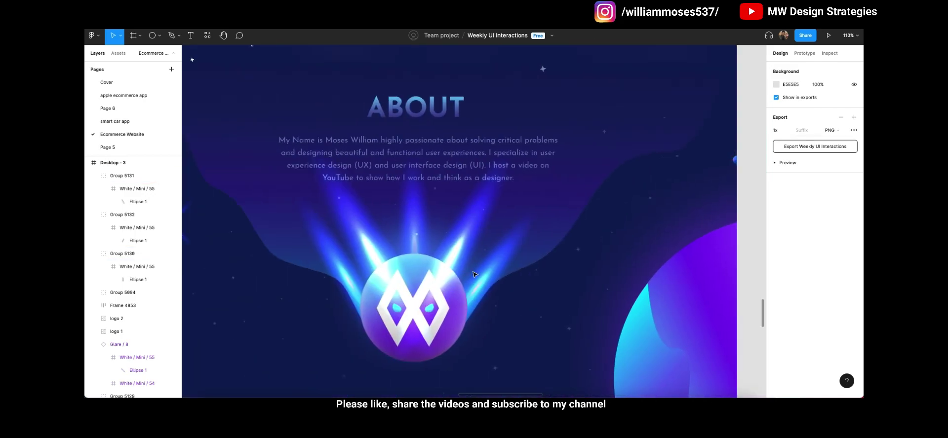
scroll(473, 274, "right", 2)
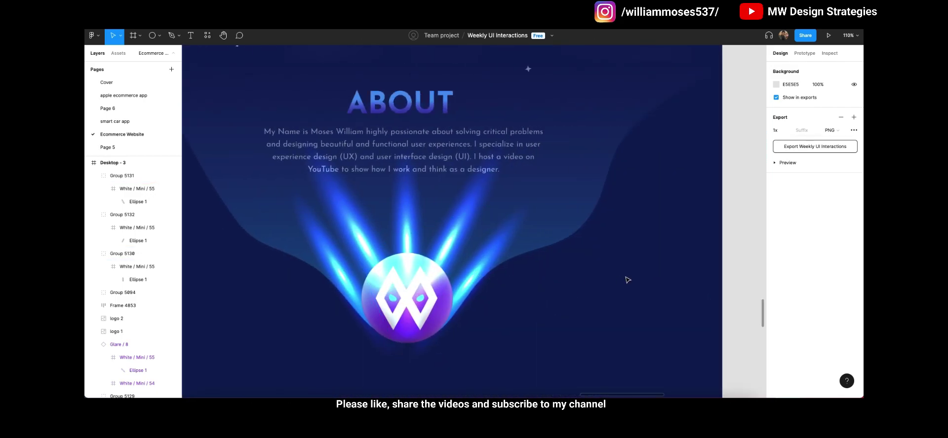
scroll(627, 280, "left", 5)
left_click(484, 240)
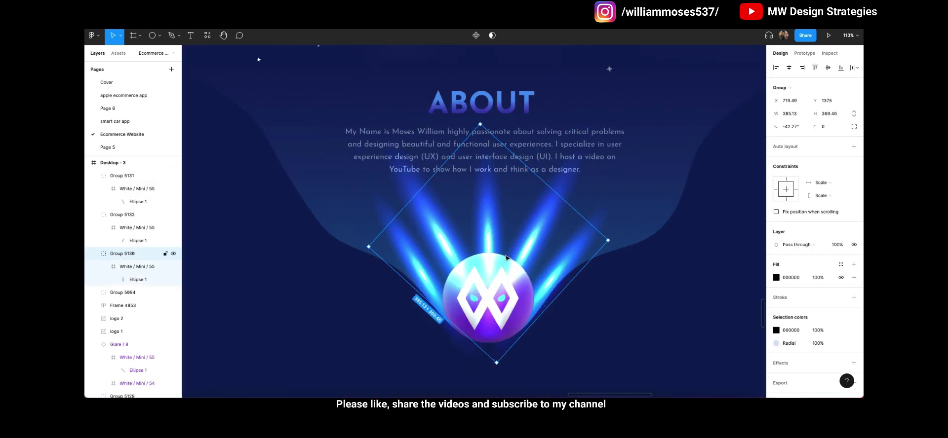
left_click(653, 283)
left_click(538, 247)
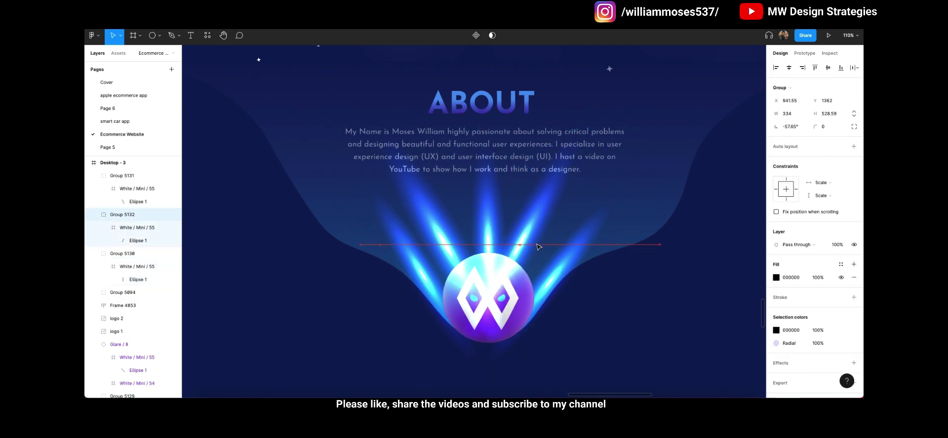
left_click(457, 241)
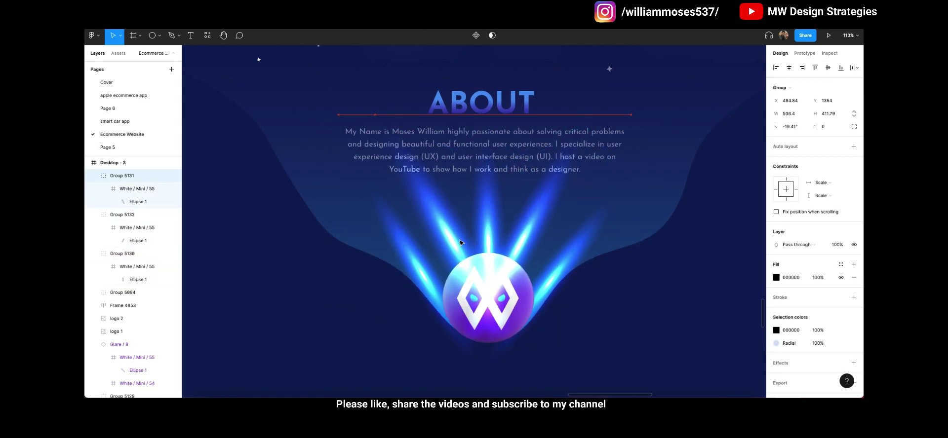
left_click(689, 290)
scroll(681, 282, "up", 10)
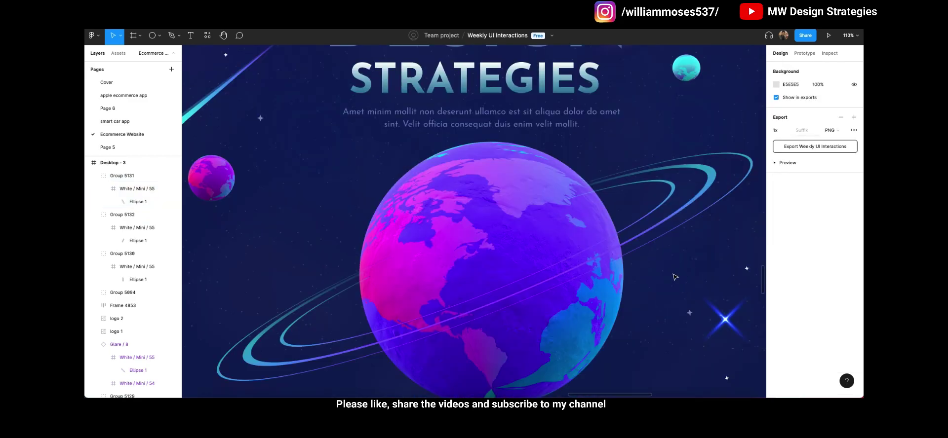
scroll(641, 266, "up", 2)
scroll(593, 247, "down", 5)
scroll(519, 217, "up", 8)
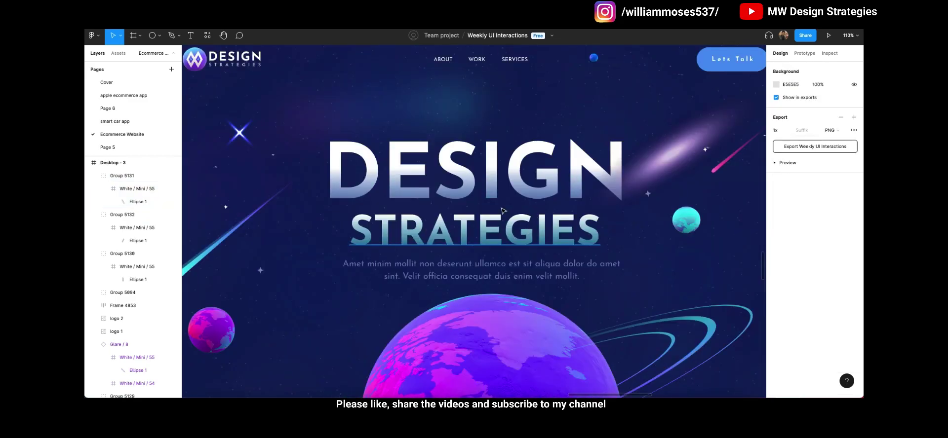
scroll(524, 160, "down", 1)
scroll(516, 178, "down", 2)
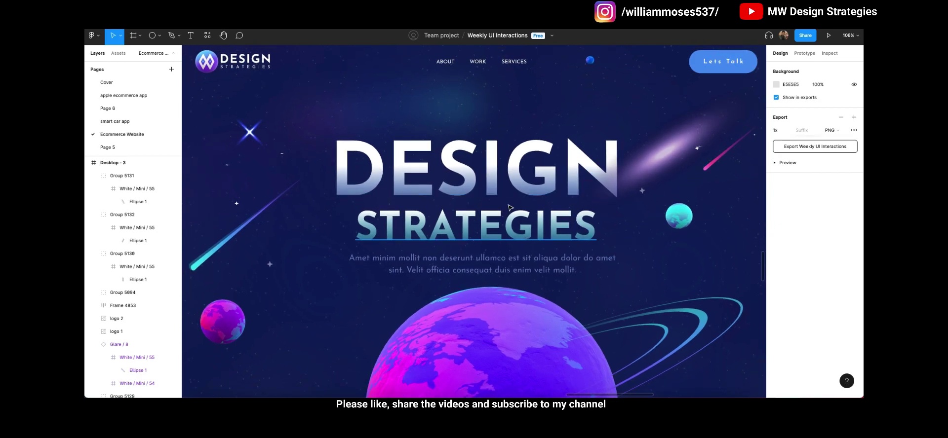
scroll(317, 196, "down", 1)
scroll(337, 121, "up", 3)
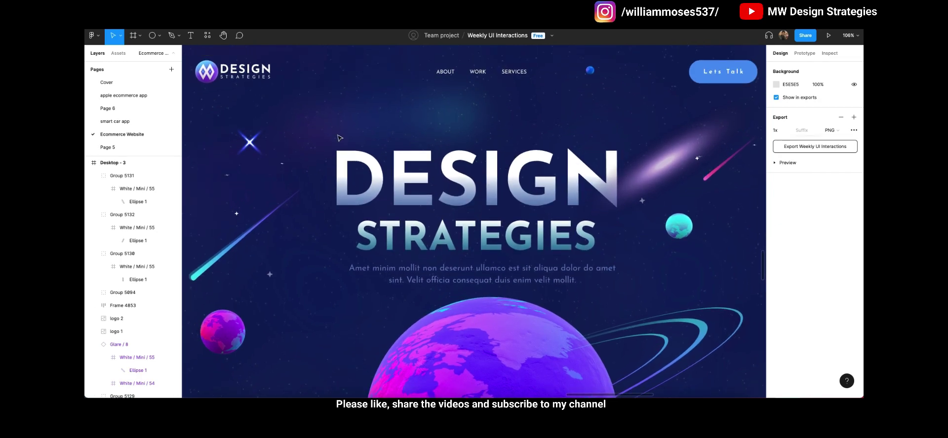
scroll(377, 139, "down", 5)
scroll(297, 97, "down", 10)
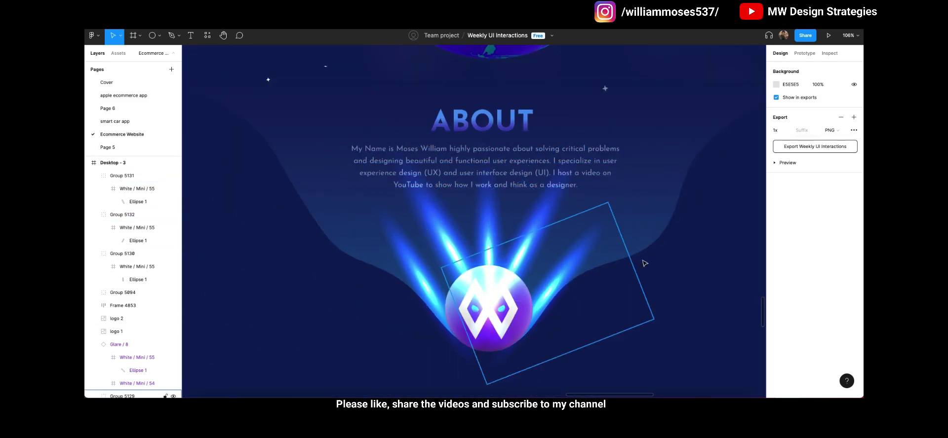
scroll(597, 260, "up", 2)
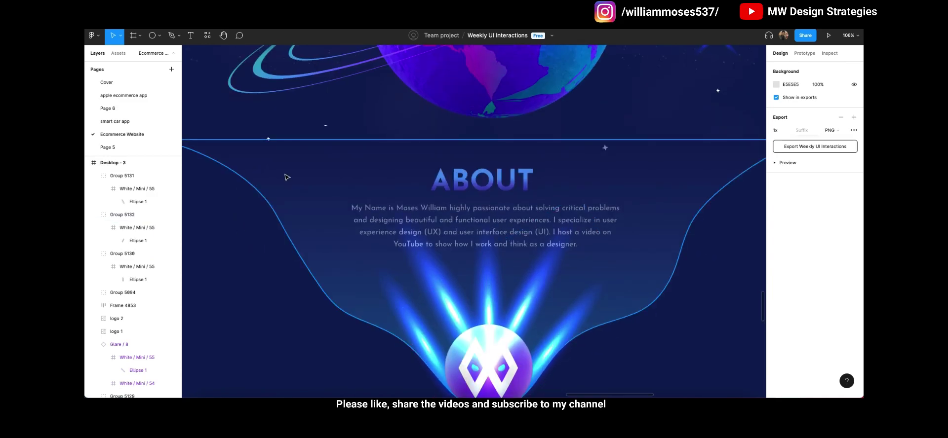
left_click(361, 195)
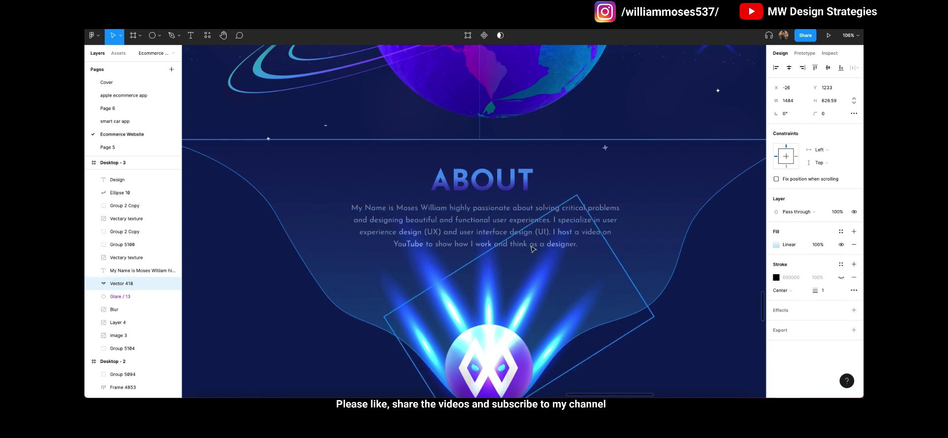
scroll(538, 251, "down", 3)
left_click(692, 338)
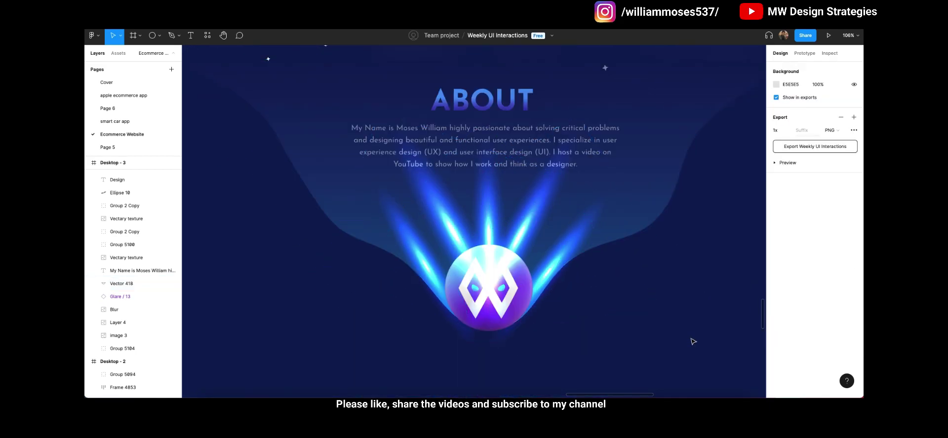
scroll(681, 311, "up", 2)
scroll(681, 310, "up", 5)
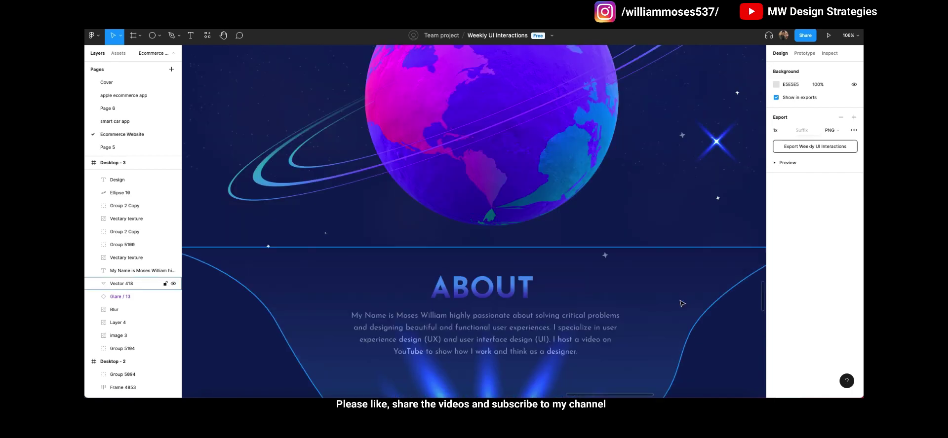
scroll(642, 300, "down", 4, "ctrl")
scroll(642, 299, "down", 3)
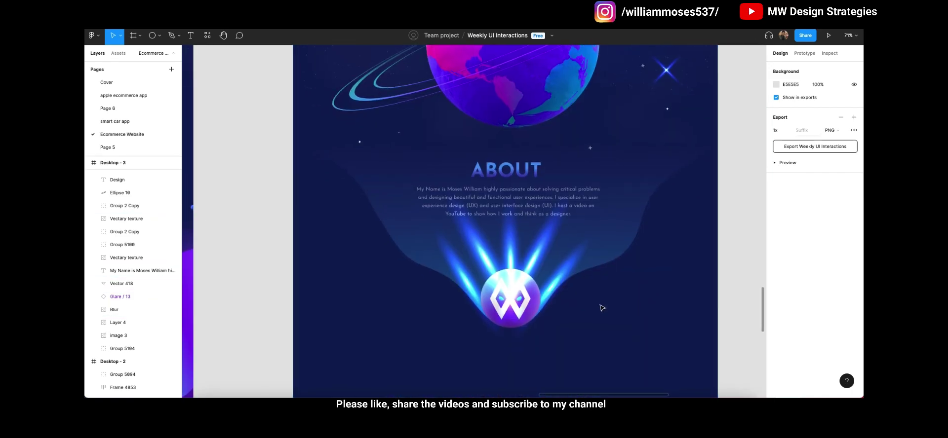
scroll(566, 262, "up", 2, "ctrl")
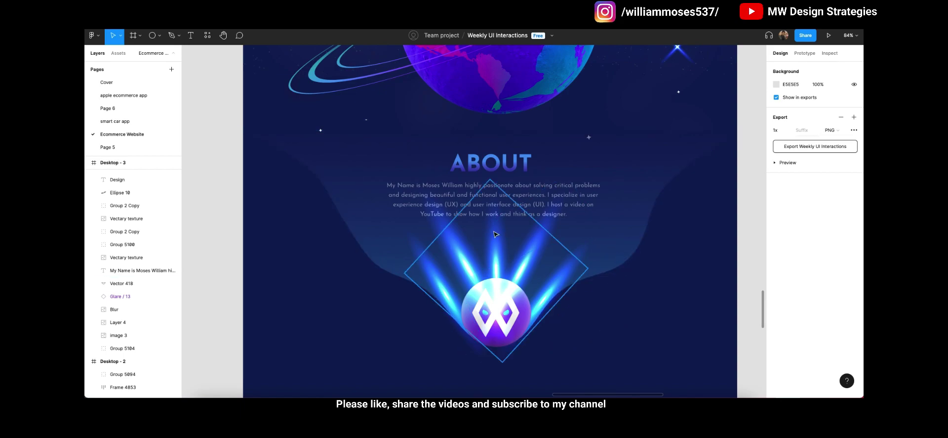
scroll(566, 261, "up", 4)
scroll(685, 272, "down", 4)
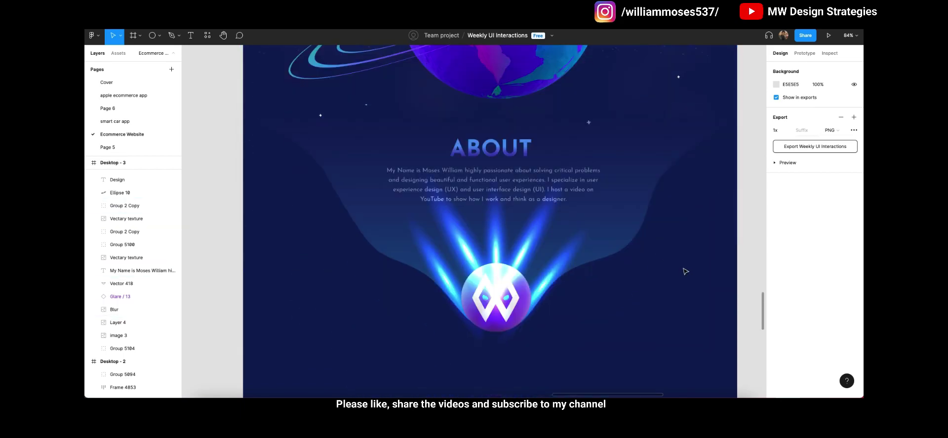
scroll(681, 157, "up", 3)
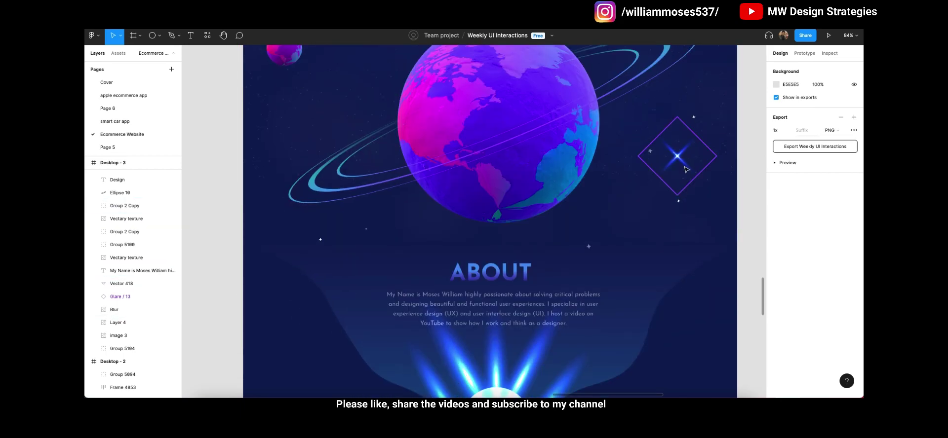
- Paste the copied sparkle group beside the planet
scroll(686, 102, "down", 4)
left_click_drag(686, 169, 303, 183)
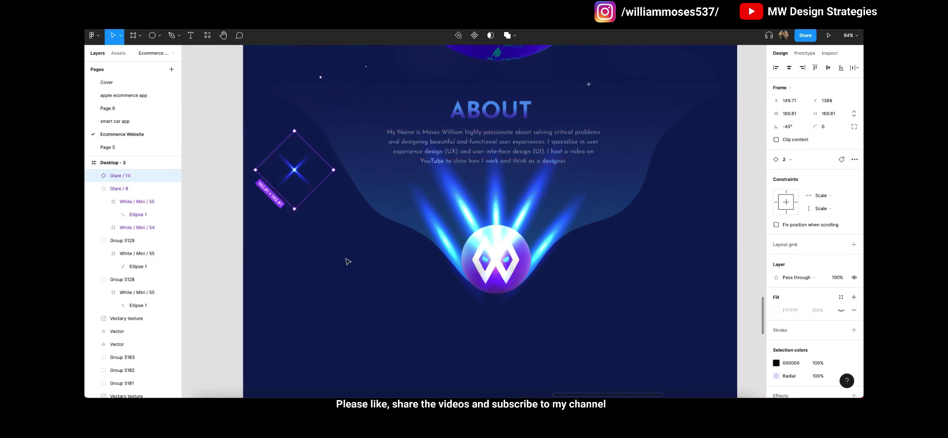
left_click(348, 261)
scroll(347, 261, "up", 5)
left_click(692, 181)
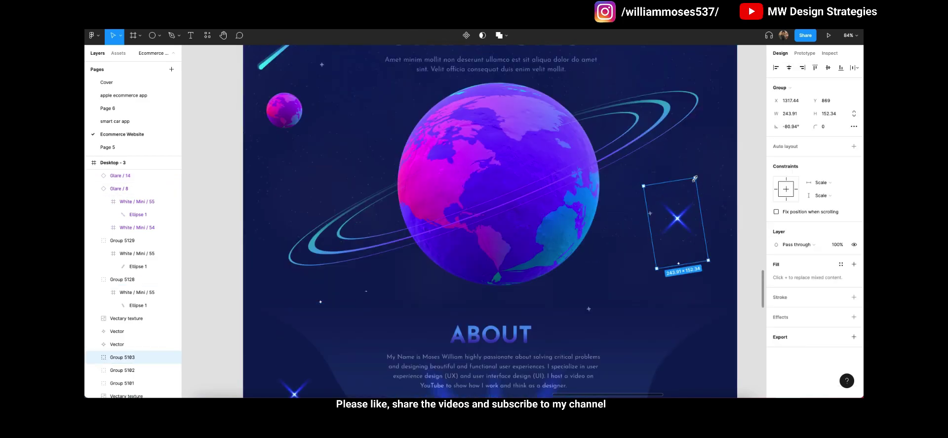
scroll(698, 296, "down", 4)
left_click(693, 318)
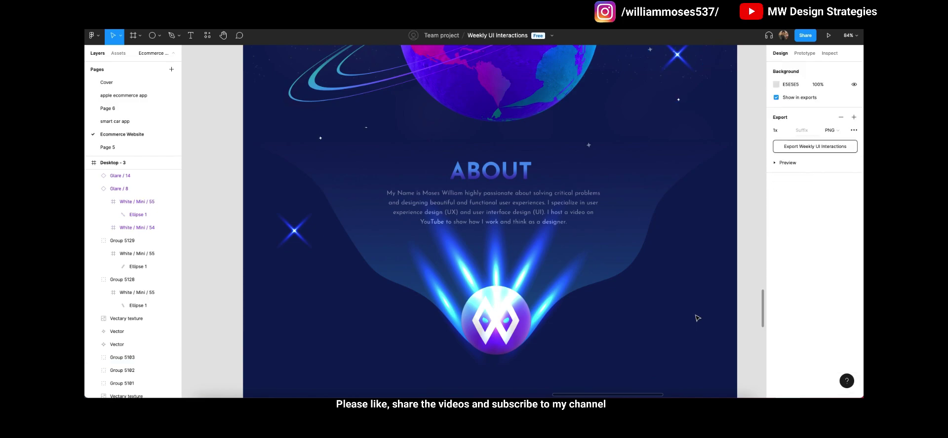
key("ctrl+v")
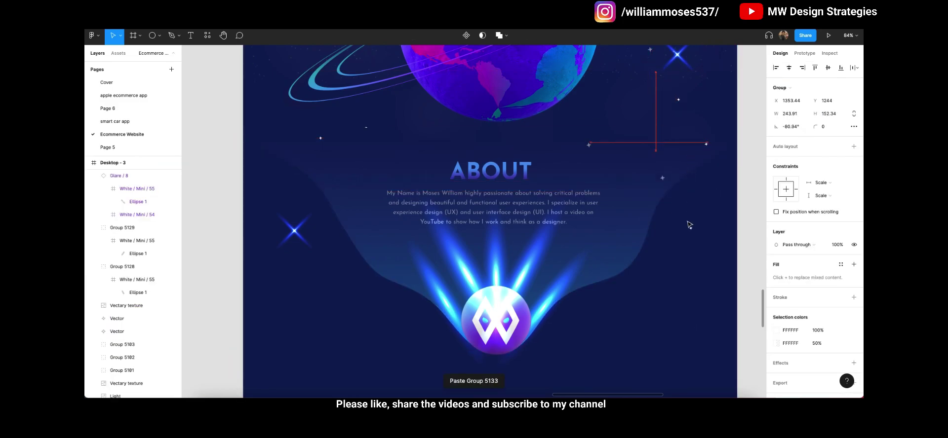
key("Escape")
- Paste the faint overlay Group 5120 from Desktop - 2 into the Desktop - 3 frame
scroll(567, 313, "left", 3)
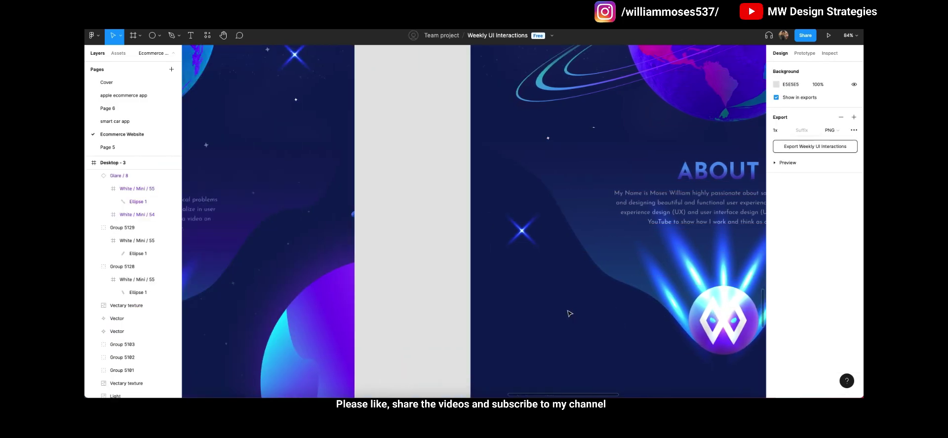
scroll(450, 318, "right", 5)
scroll(381, 329, "left", 2)
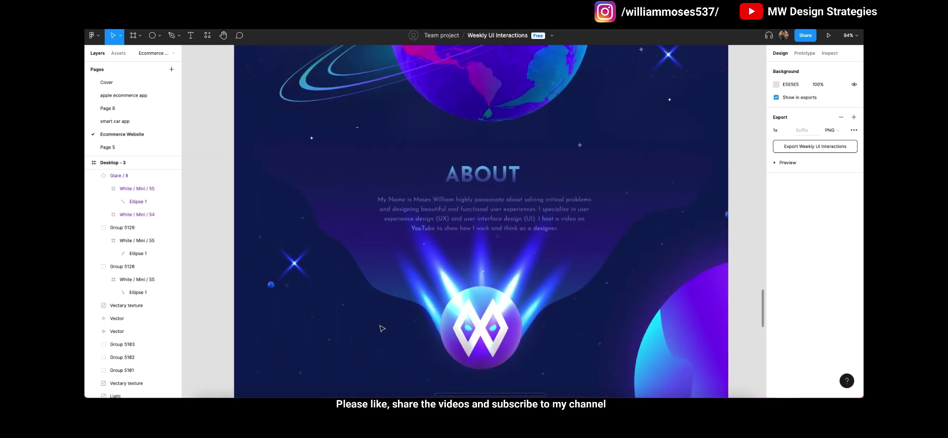
left_click(493, 301)
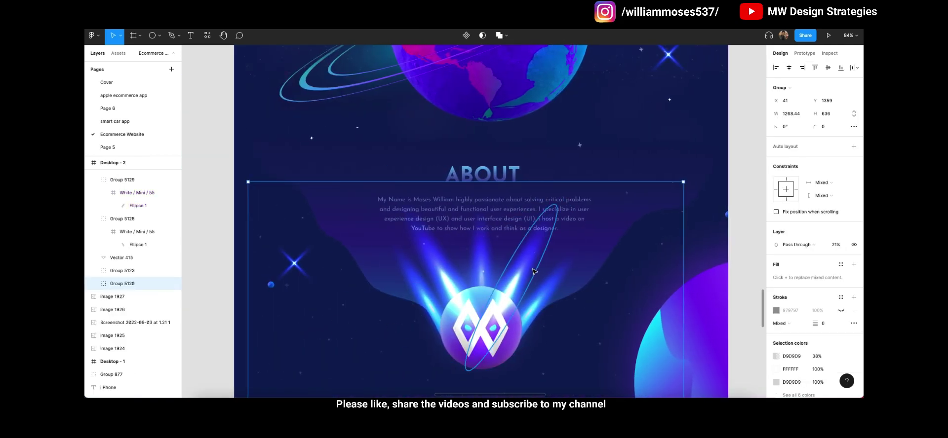
scroll(533, 271, "down", 2)
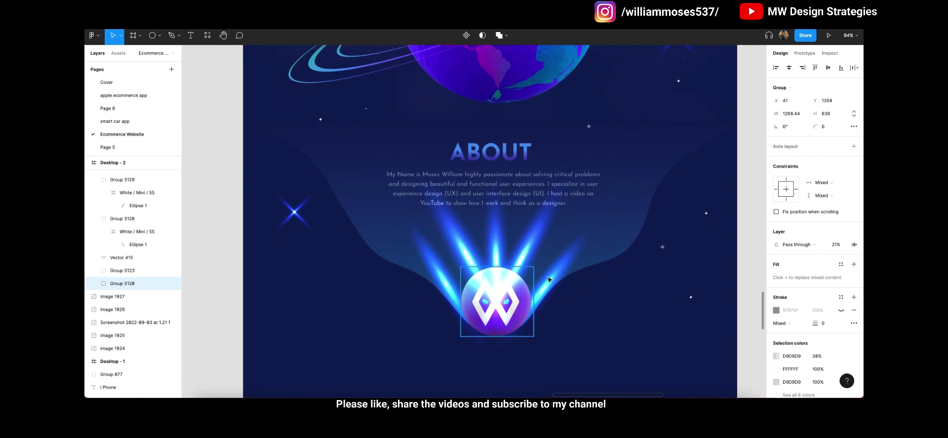
left_click(623, 298)
key("ctrl+v")
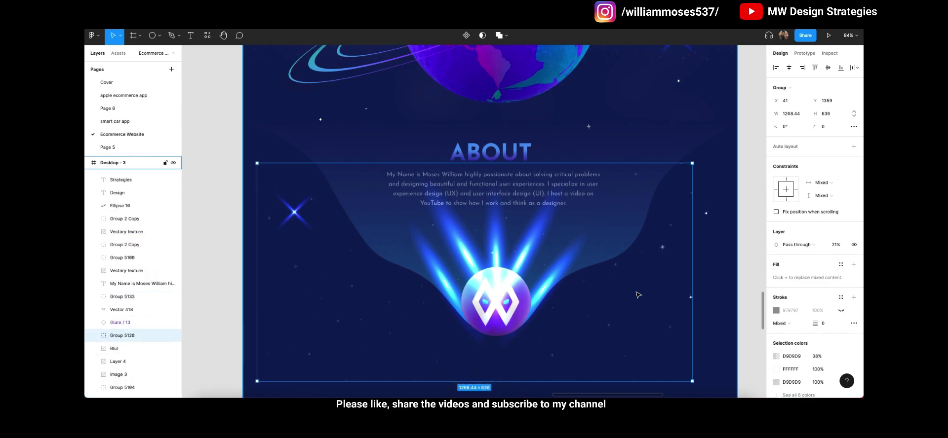
- Send Group 5120 backward and nudge it to X 13, Y 1363 behind the About section
key("ctrl+bracketleft")
key("ctrl+bracketleft")
key("ctrl+bracketleft")
key("ctrl+bracketleft")
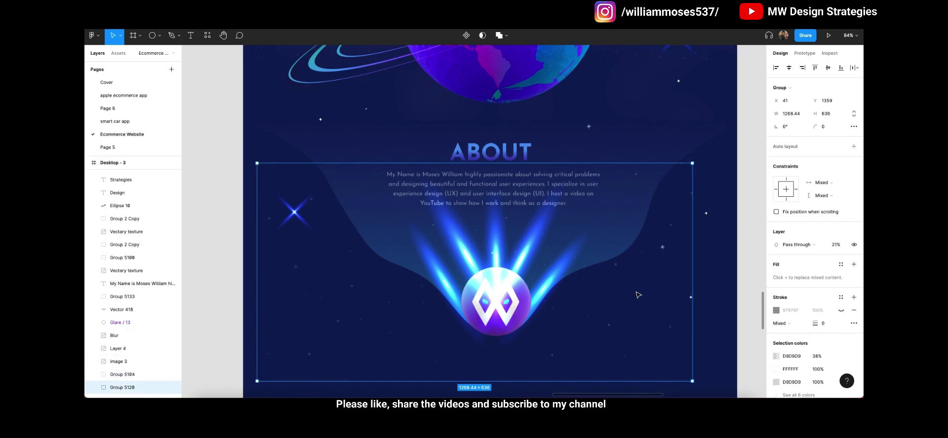
scroll(701, 298, "down", 1)
left_click(721, 301)
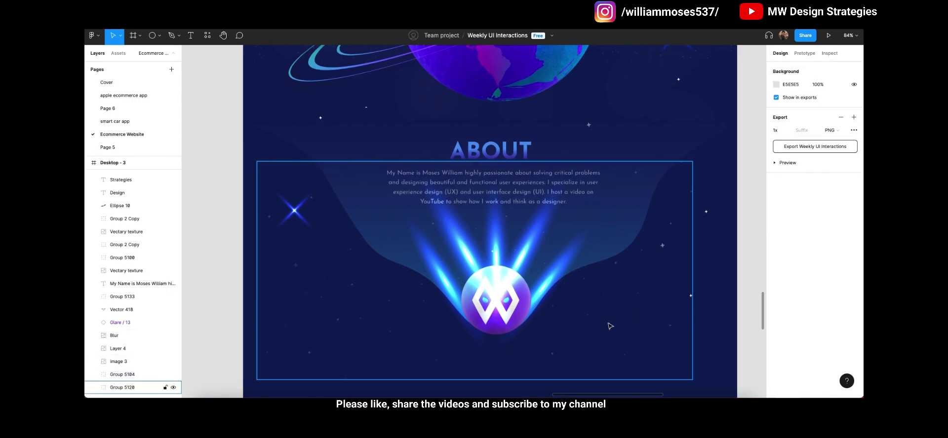
left_click(610, 326)
left_click_drag(610, 326, 605, 332)
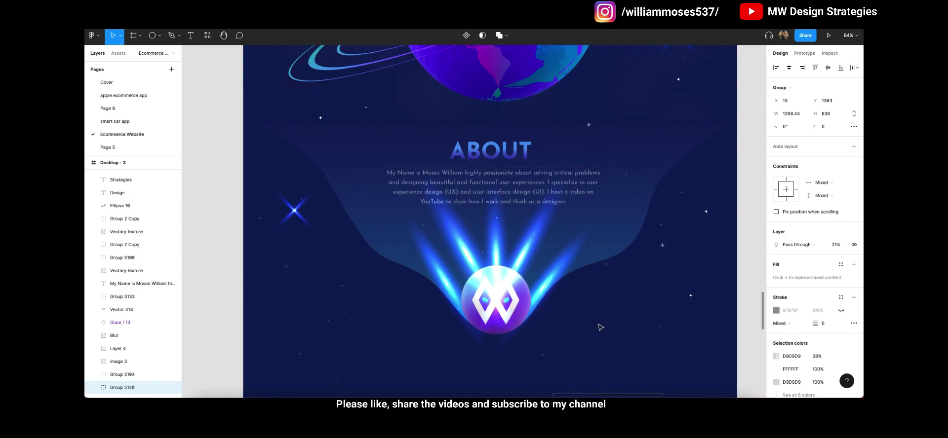
left_click(731, 318)
scroll(730, 318, "up", 1)
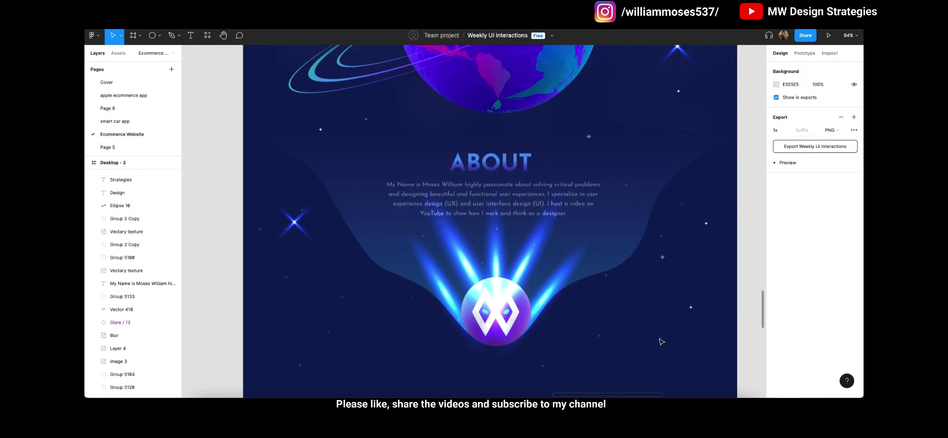
scroll(661, 342, "down", 2)
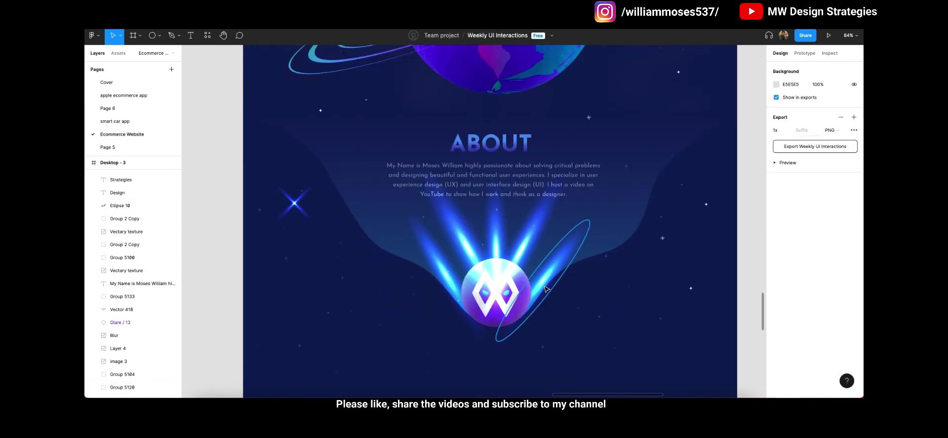
- Shrink the left light-beam group (Group 5131) slightly by its corner handle
left_click(545, 289)
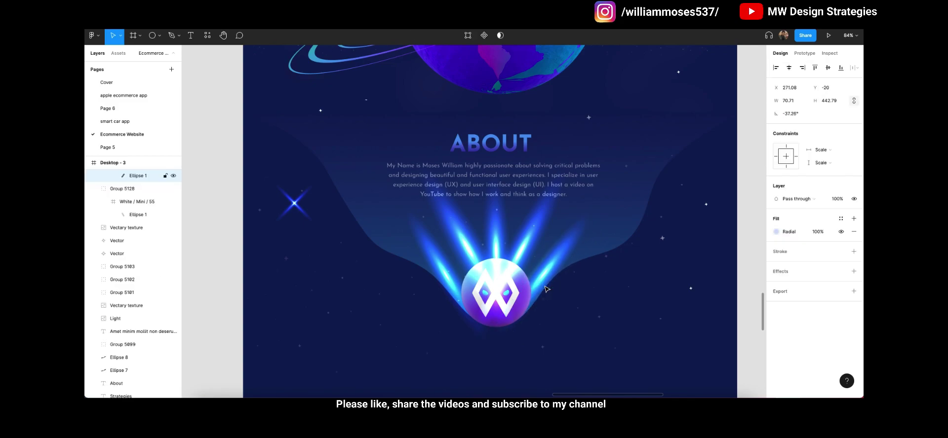
left_click(441, 261)
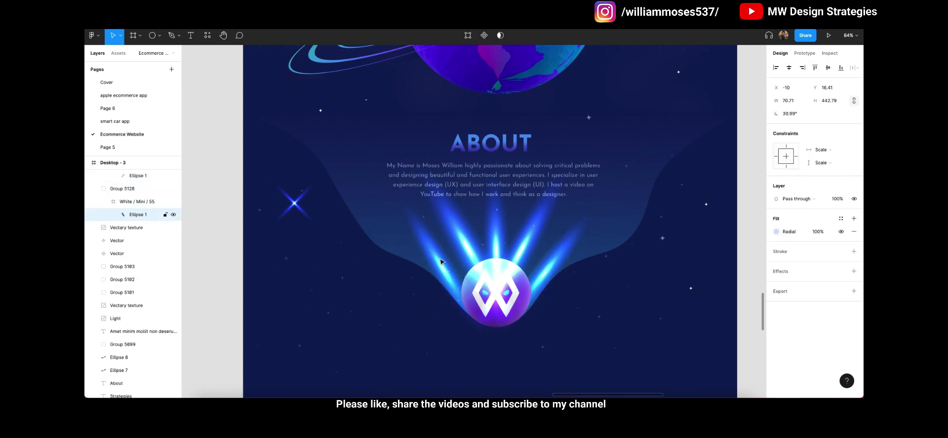
left_click(523, 236)
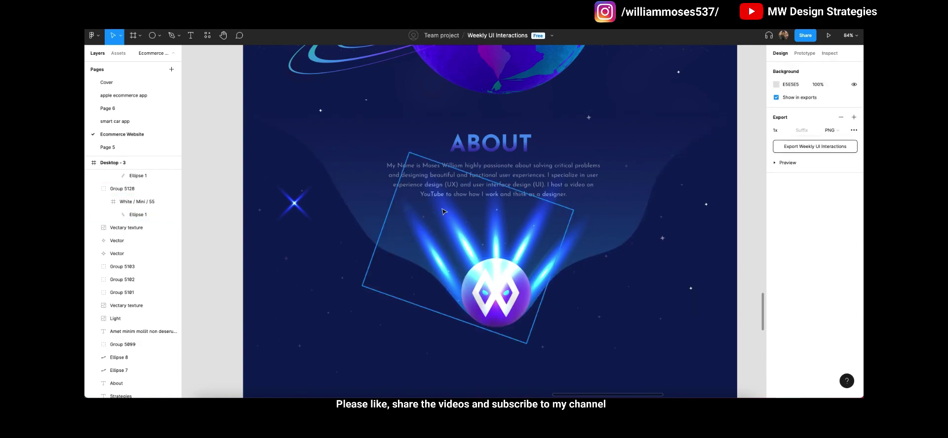
left_click_drag(409, 153, 428, 170)
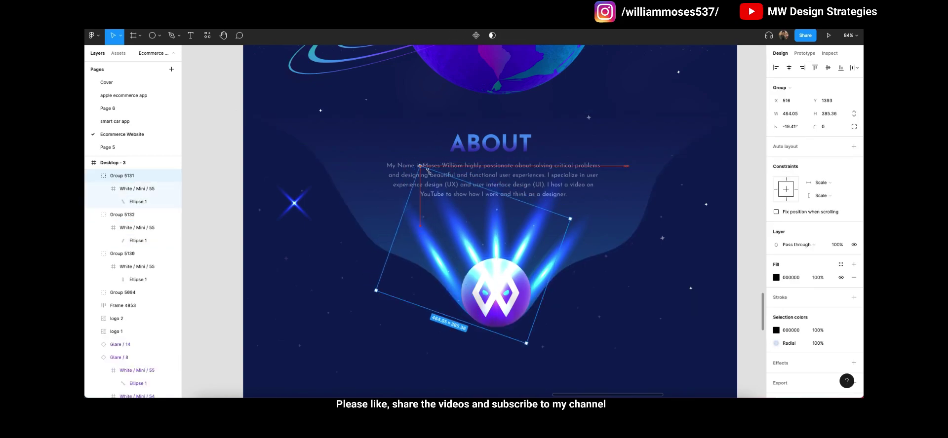
- Shorten the right-hand beam group by pulling its corner handle inward
left_click(533, 180)
left_click(564, 168)
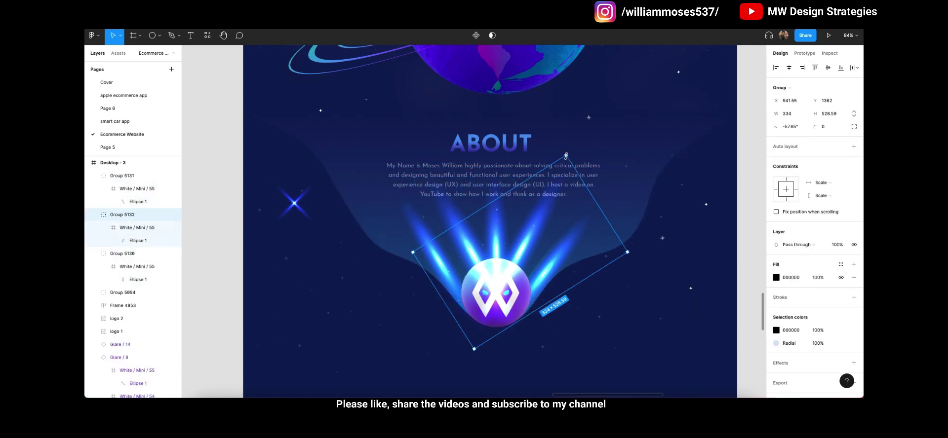
left_click_drag(566, 156, 560, 167)
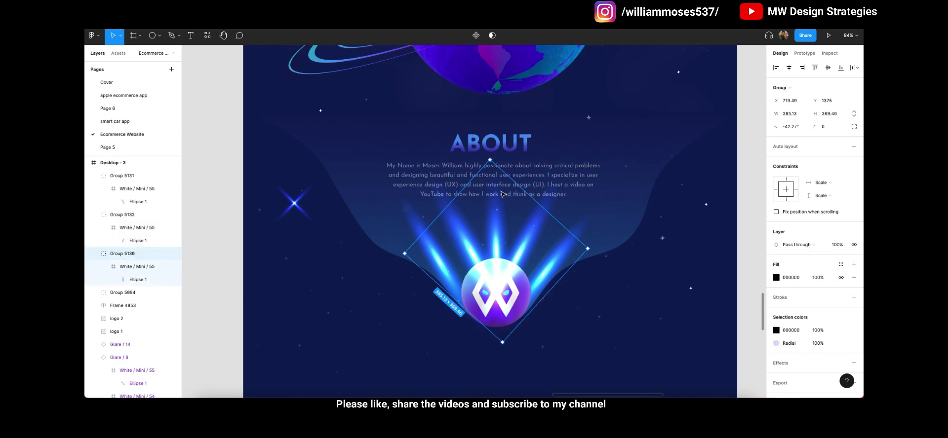
key("Escape")
scroll(652, 254, "up", 1)
scroll(651, 254, "up", 3)
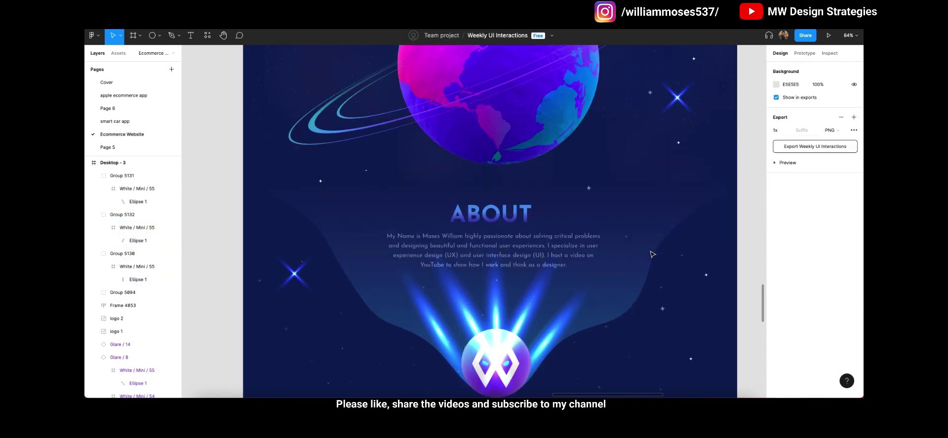
scroll(652, 254, "down", 2)
scroll(651, 254, "down", 1)
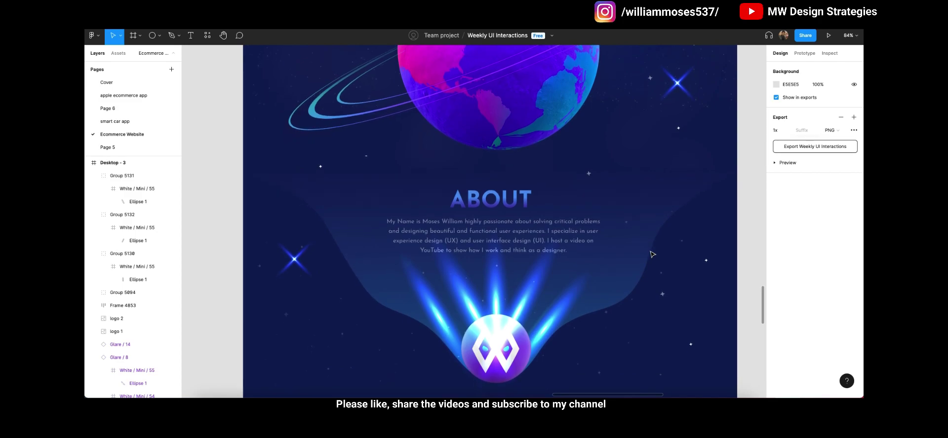
scroll(652, 254, "down", 1)
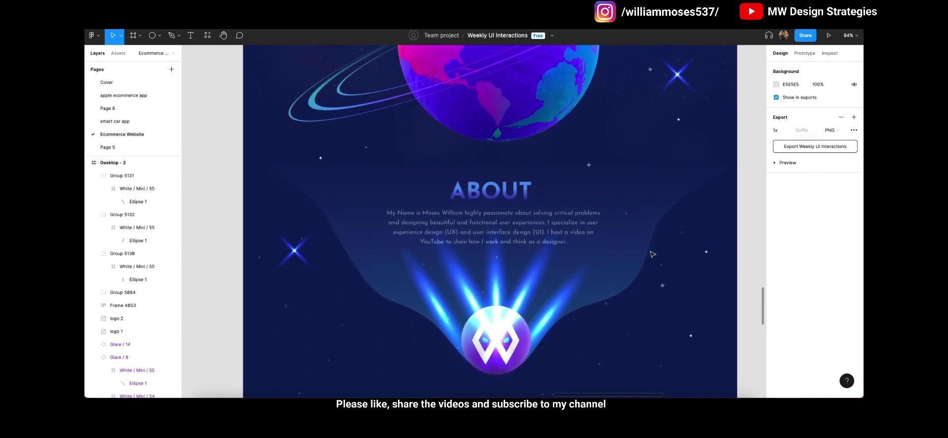
scroll(730, 256, "down", 1)
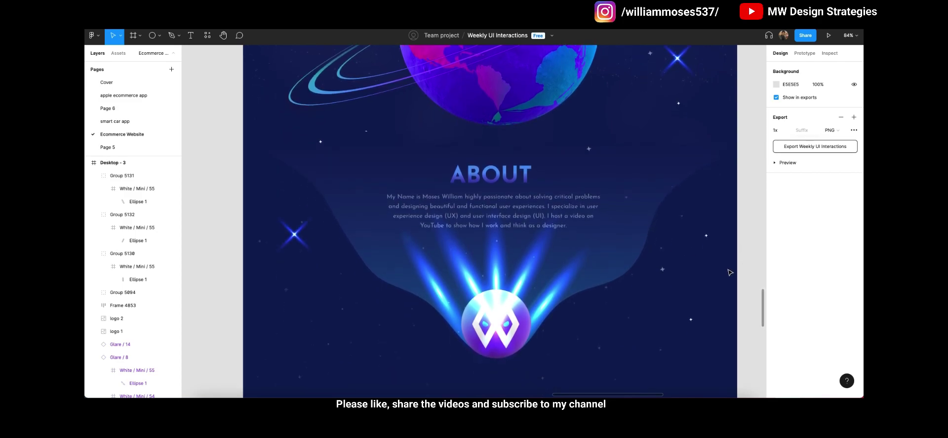
scroll(730, 273, "up", 1)
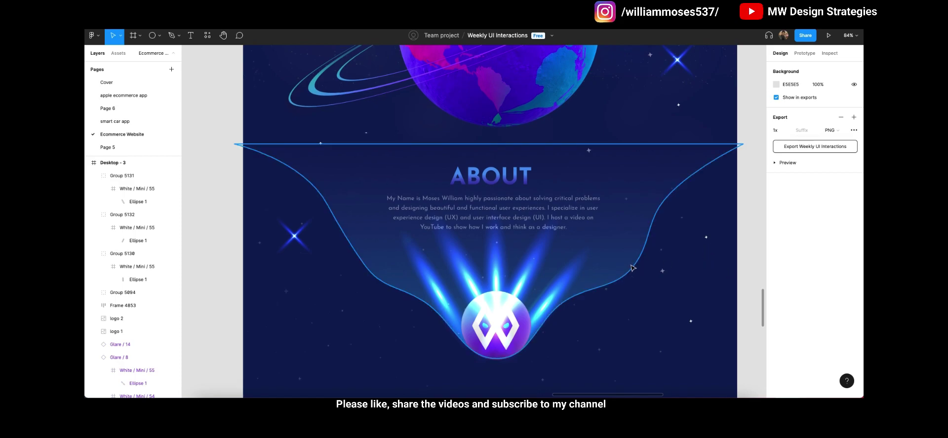
scroll(619, 247, "up", 1)
- Resize the Vector 418 wave to 1448×627 at X −8, Y 1233
left_click(667, 251)
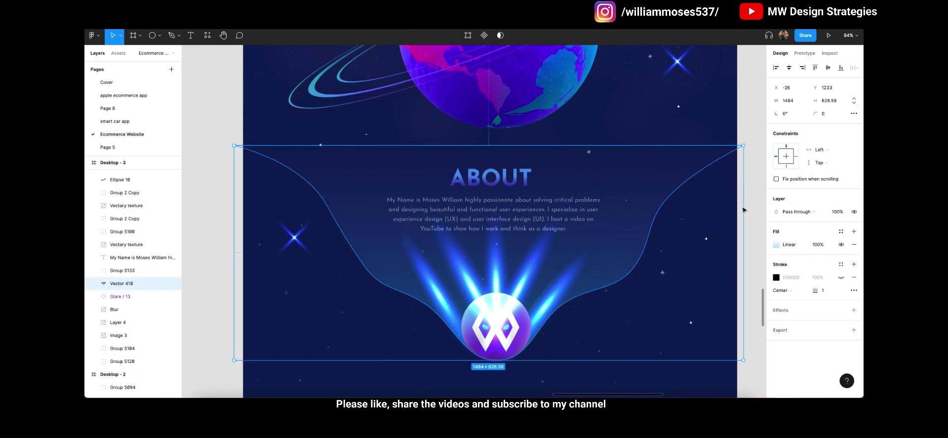
left_click_drag(744, 163, 737, 163)
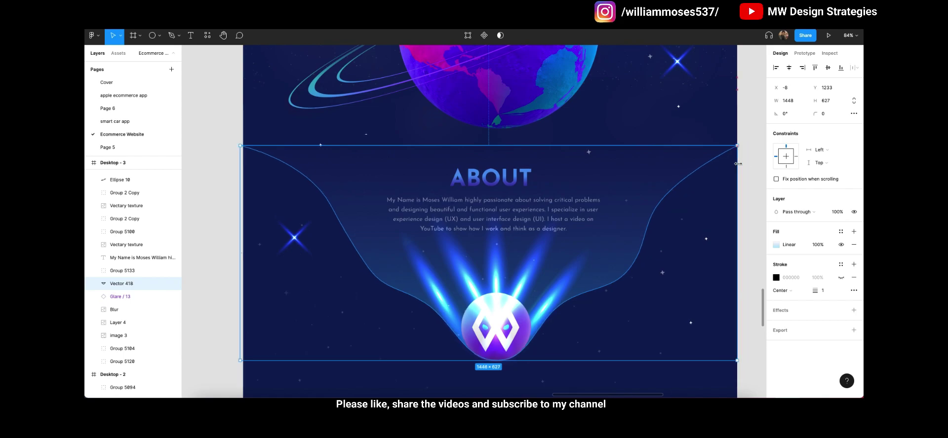
left_click(750, 164)
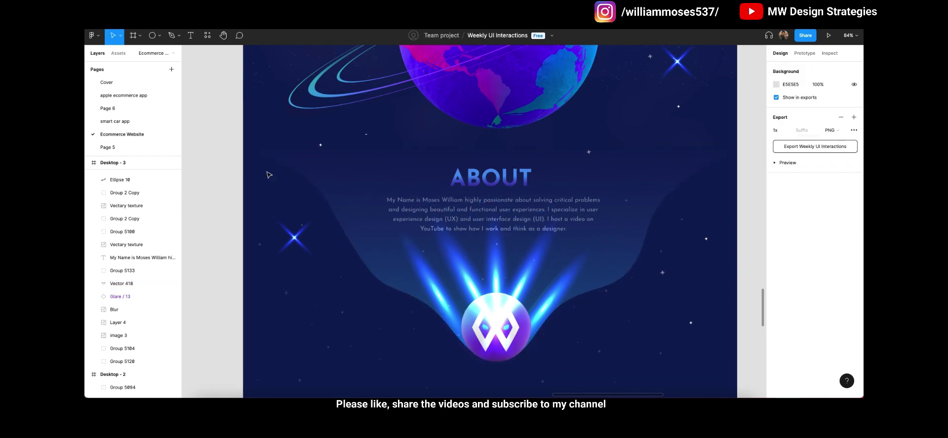
left_click(286, 157)
left_click(222, 131)
scroll(347, 201, "up", 8)
scroll(389, 213, "up", 4)
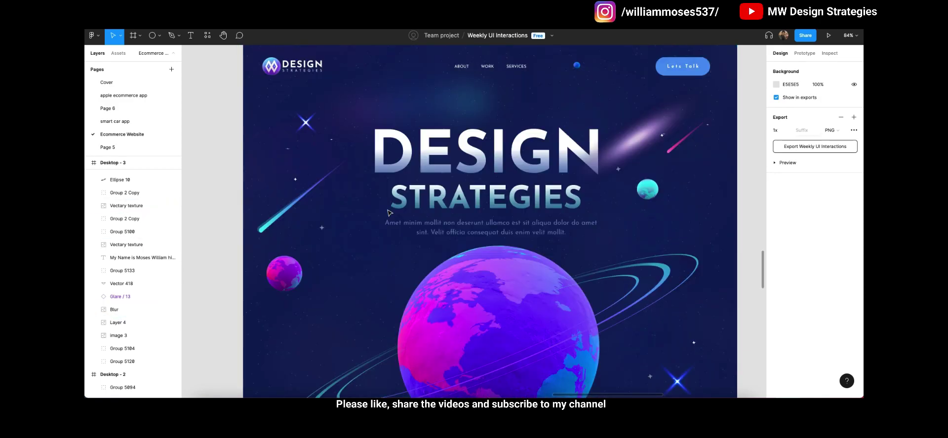
scroll(432, 216, "down", 15)
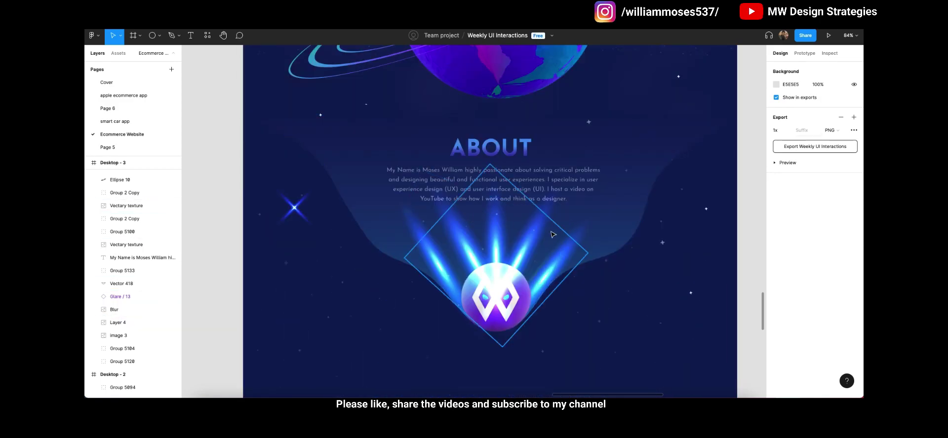
scroll(580, 274, "down", 2)
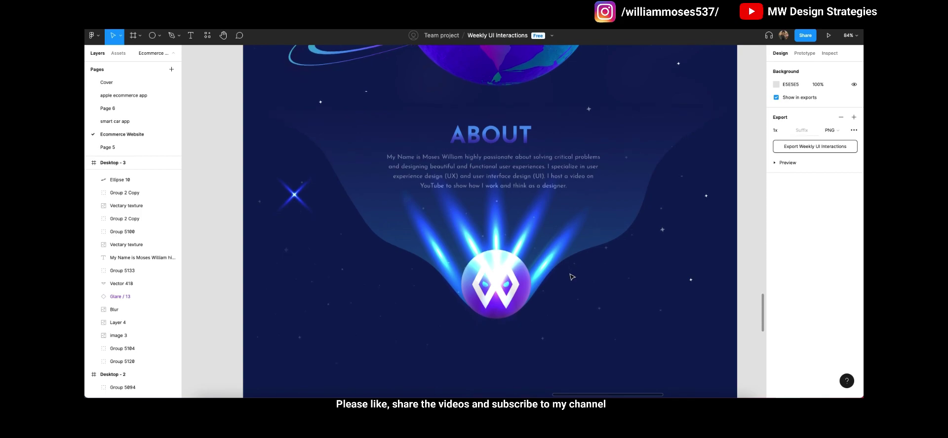